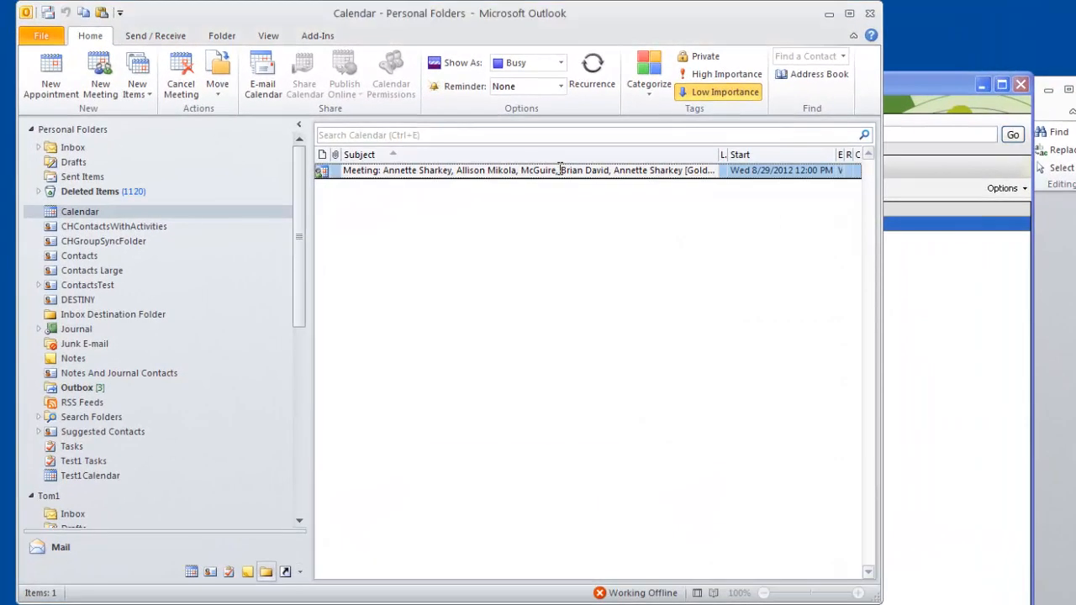
- Open the 8/29/2012 calendar meeting and examine the contact details listed in its notes below the 123 Sync marker
double_click(522, 133)
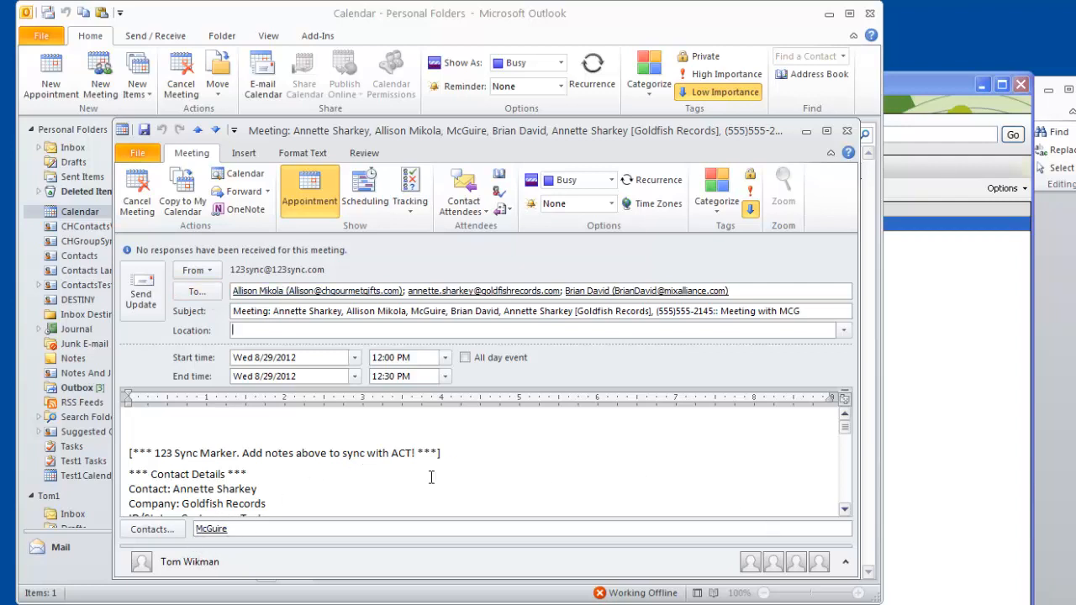
left_click(846, 511)
left_click(846, 512)
left_click(846, 511)
left_click(846, 511)
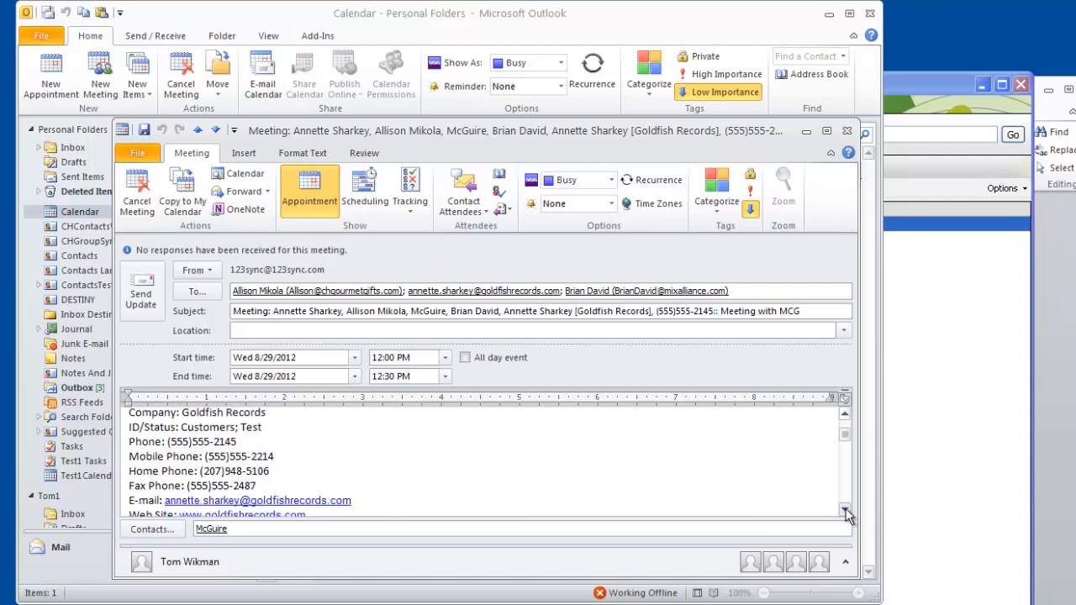
left_click(846, 511)
left_click(846, 512)
left_click(845, 511)
left_click(846, 511)
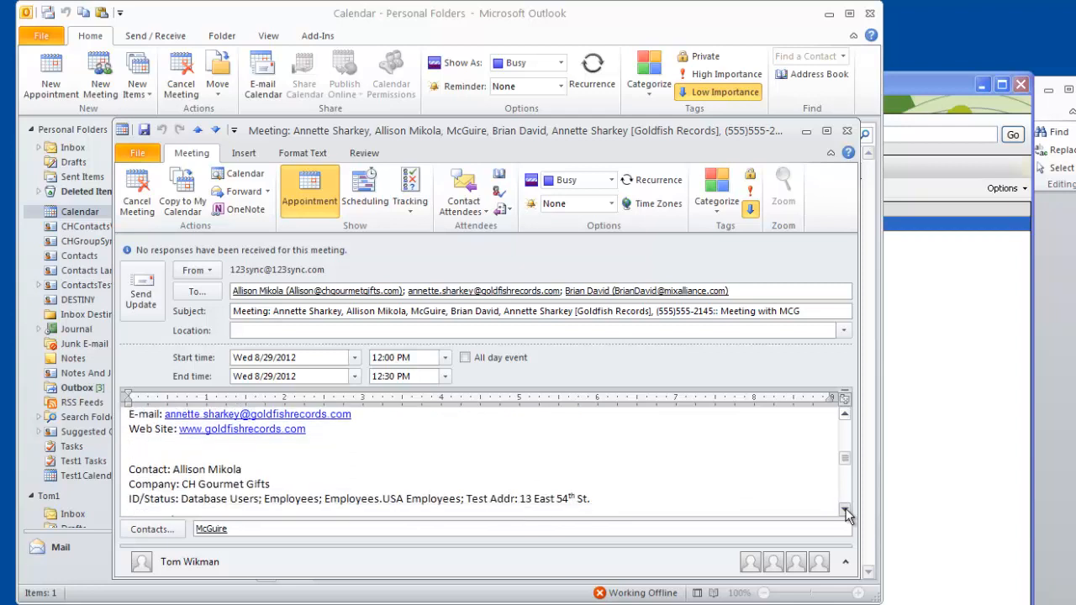
left_click(846, 512)
left_click(846, 511)
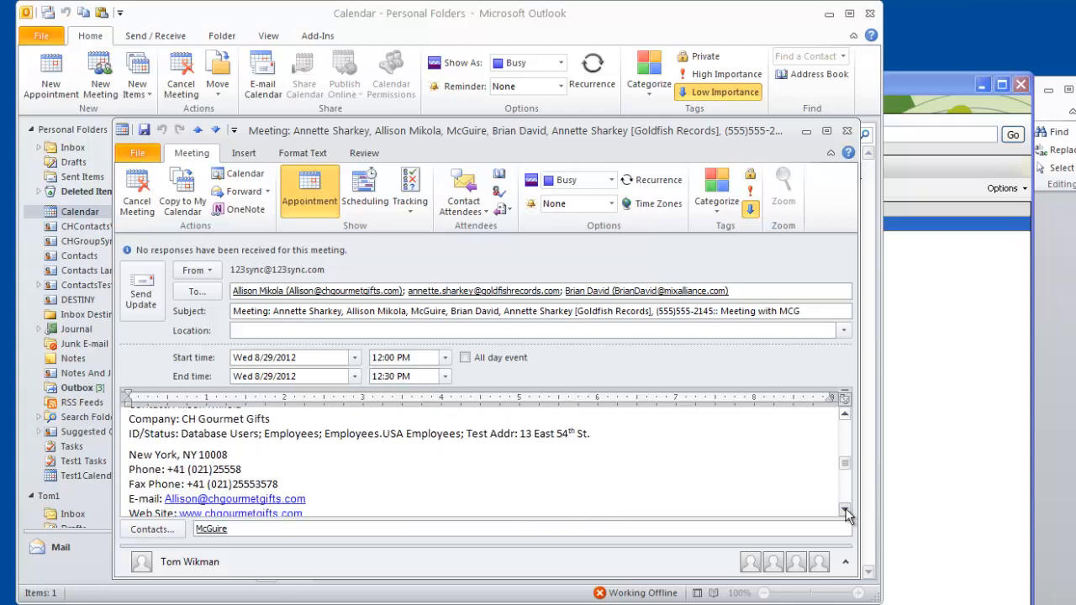
left_click(846, 512)
left_click(845, 511)
left_click(846, 511)
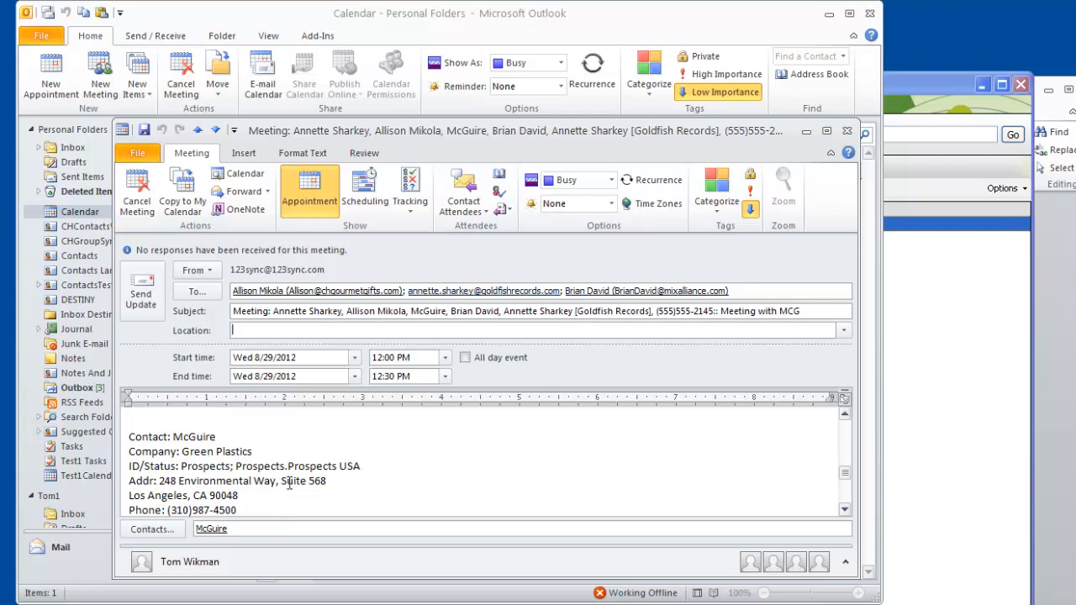
- Enter two contact names and a contact's e-mail, comma-separated in parentheses, as the meeting's location and send the update despite its past date
left_click(351, 330)
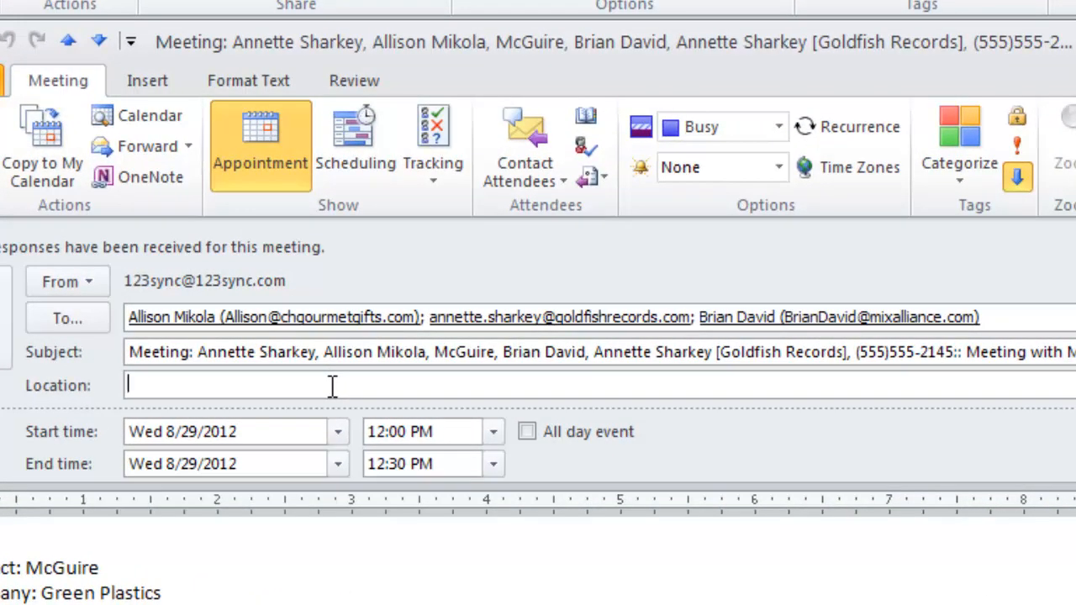
type("(Browser,")
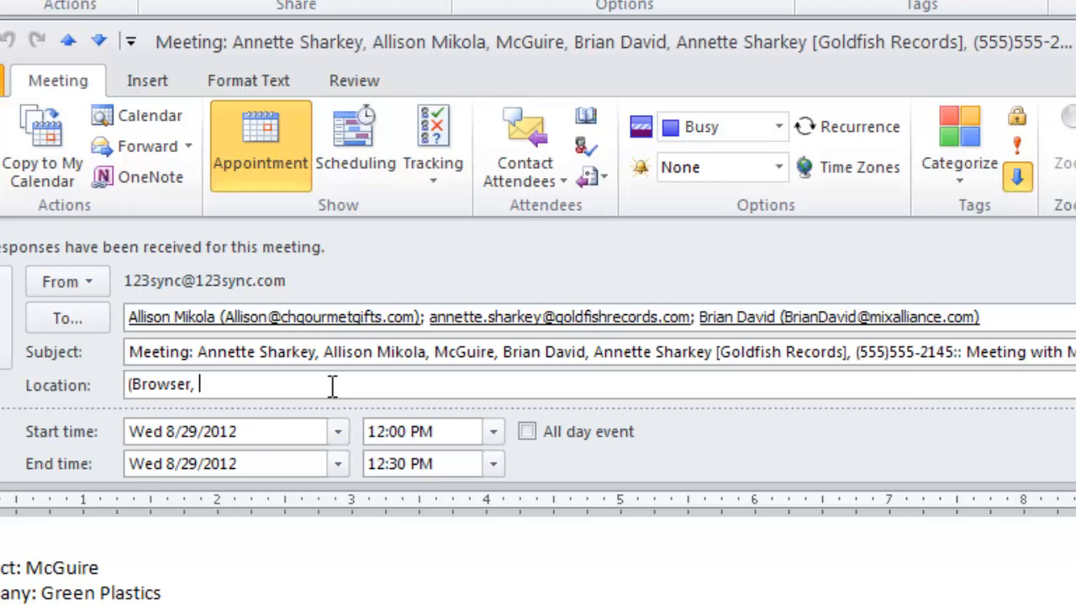
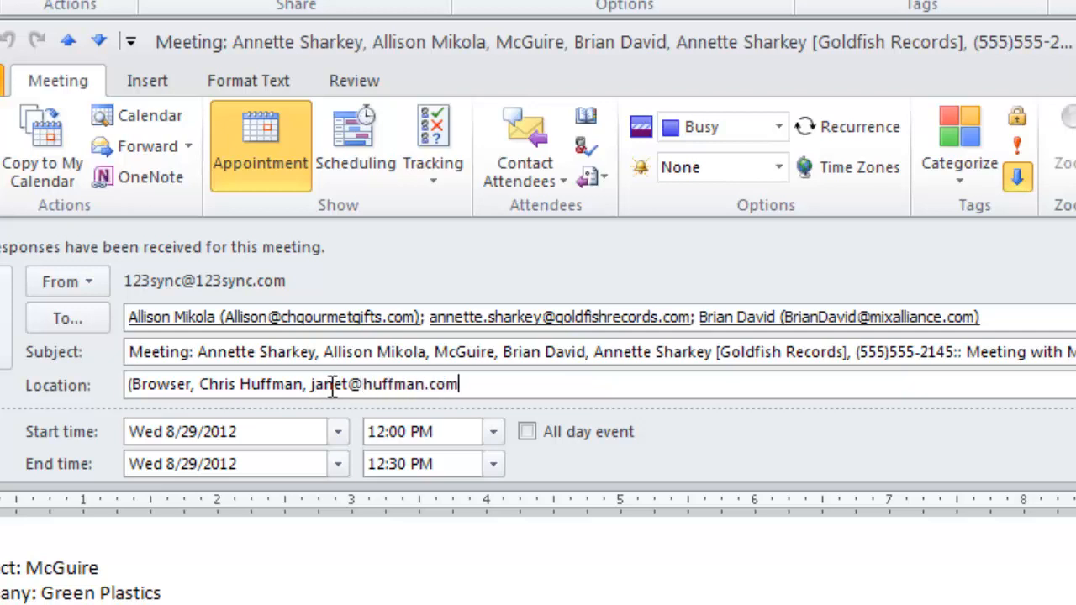
type(")")
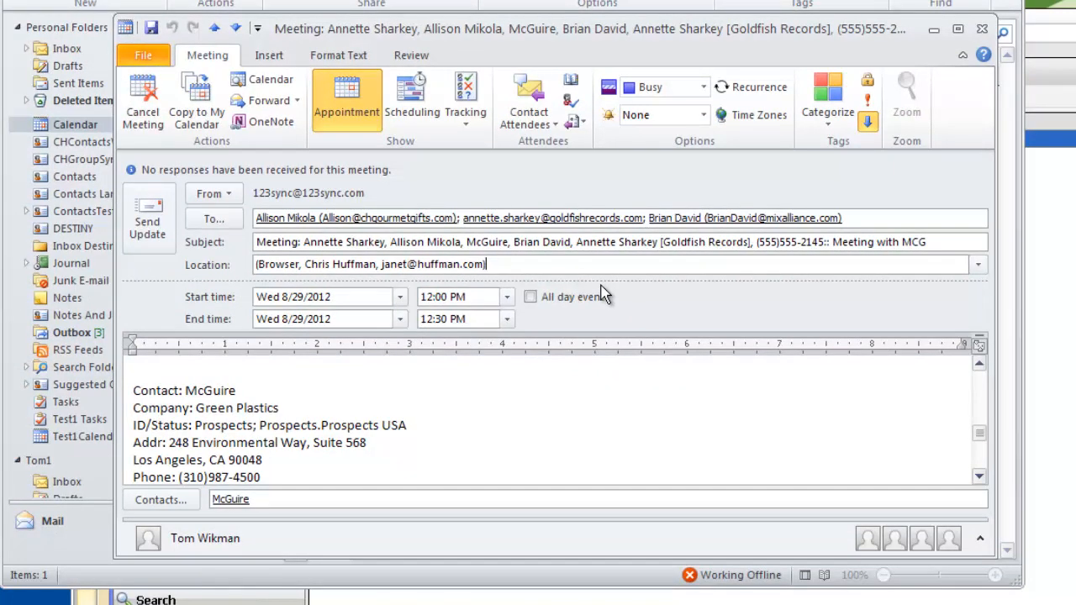
left_click(156, 228)
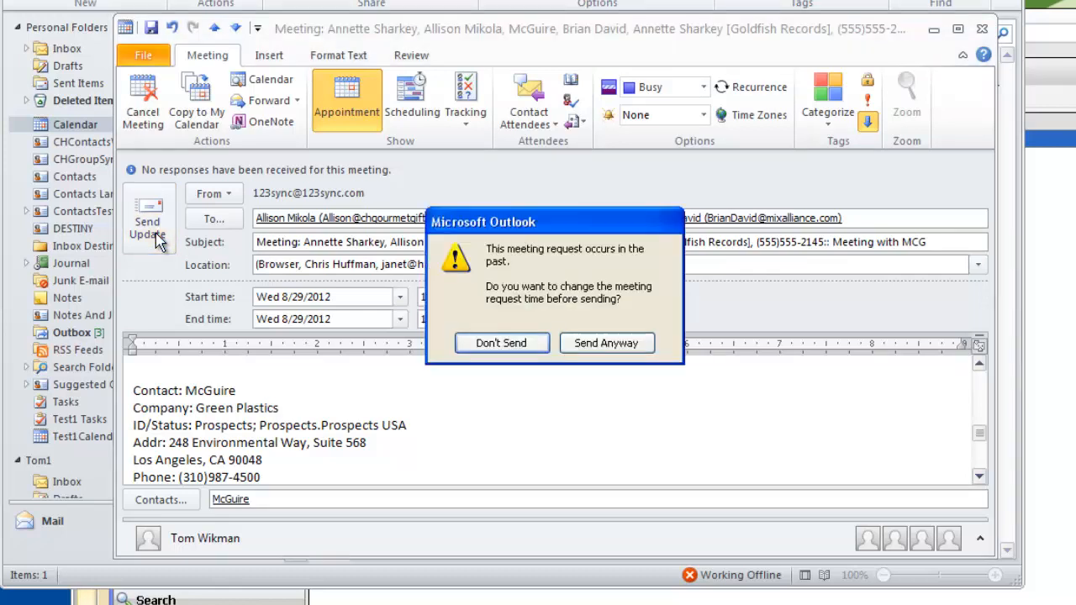
left_click(604, 343)
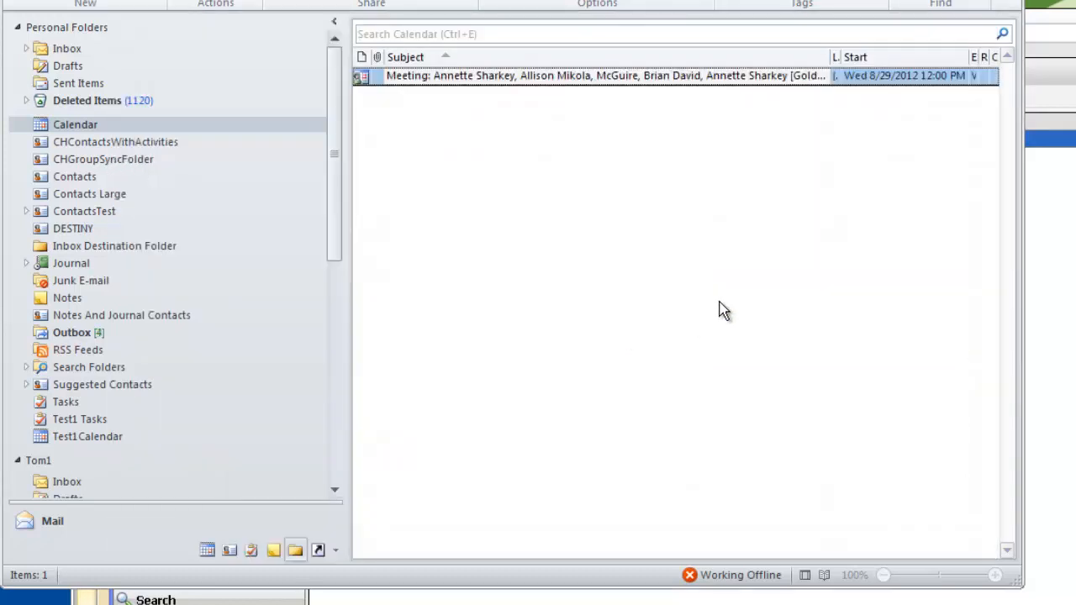
- Switch to 123 Sync 2013 and synchronize the Testy user, including the pending ACT! calendar update
left_click(1033, 216)
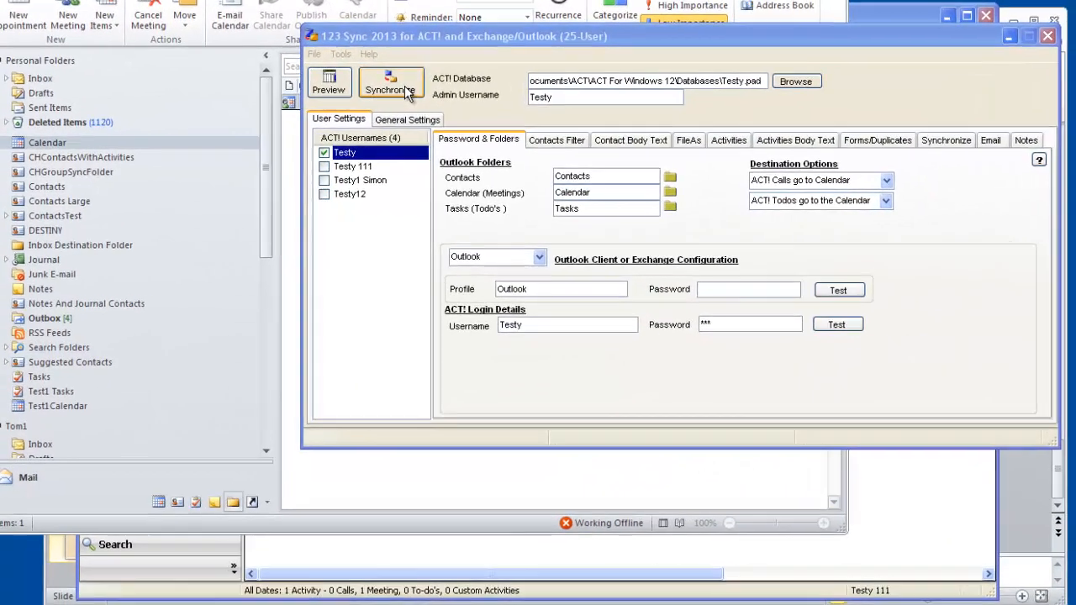
left_click(435, 123)
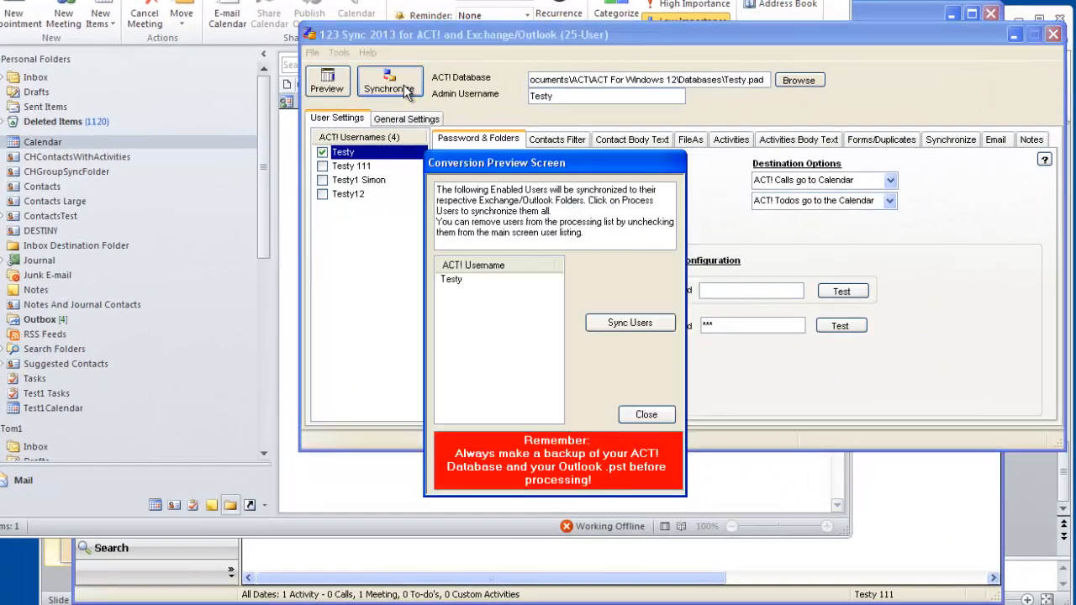
left_click(645, 323)
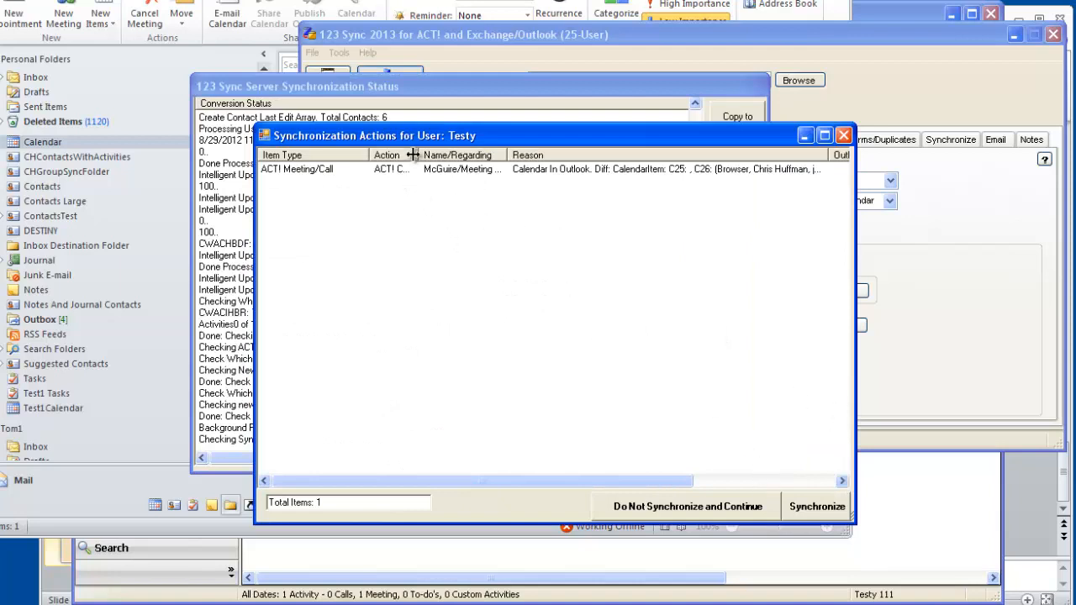
left_click_drag(419, 155, 465, 159)
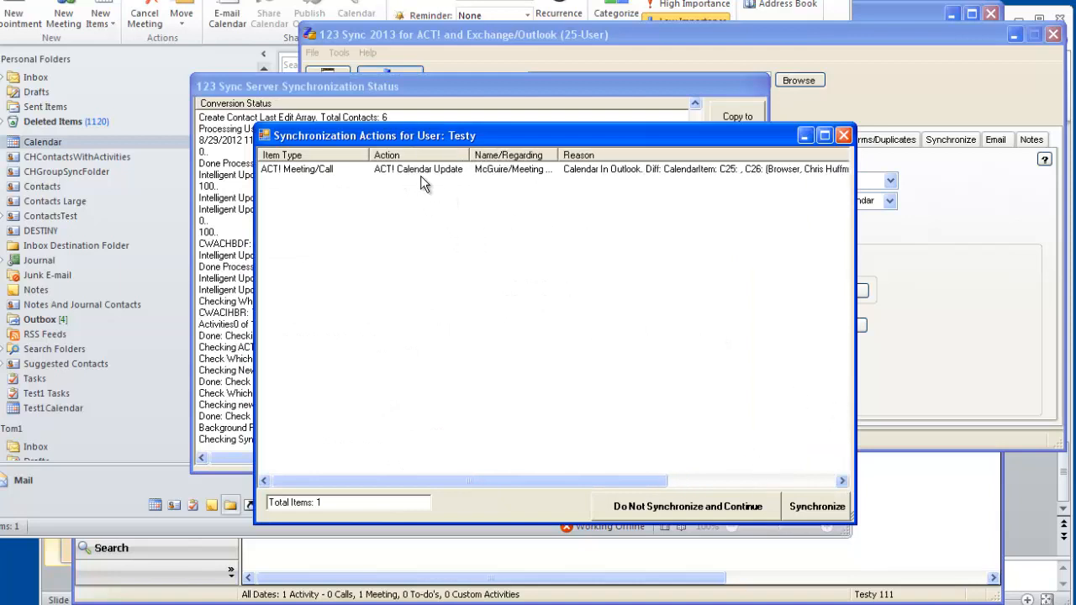
left_click(818, 508)
left_click(503, 371)
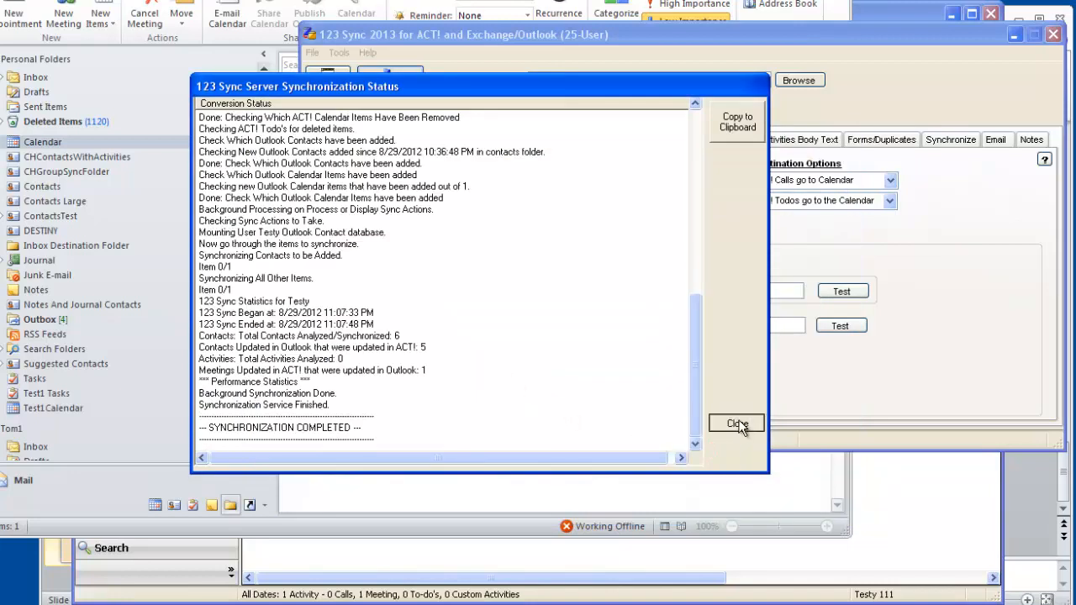
left_click(737, 423)
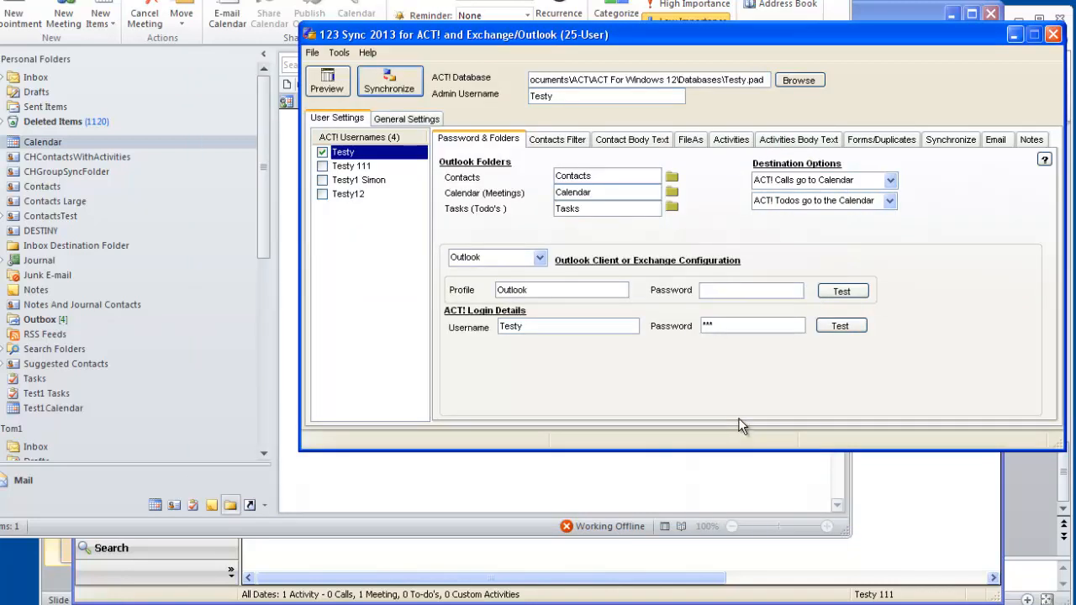
- Switch to Sage ACT!, open the "Meeting with MCG" activity and examine the contacts it is scheduled with
left_click(463, 555)
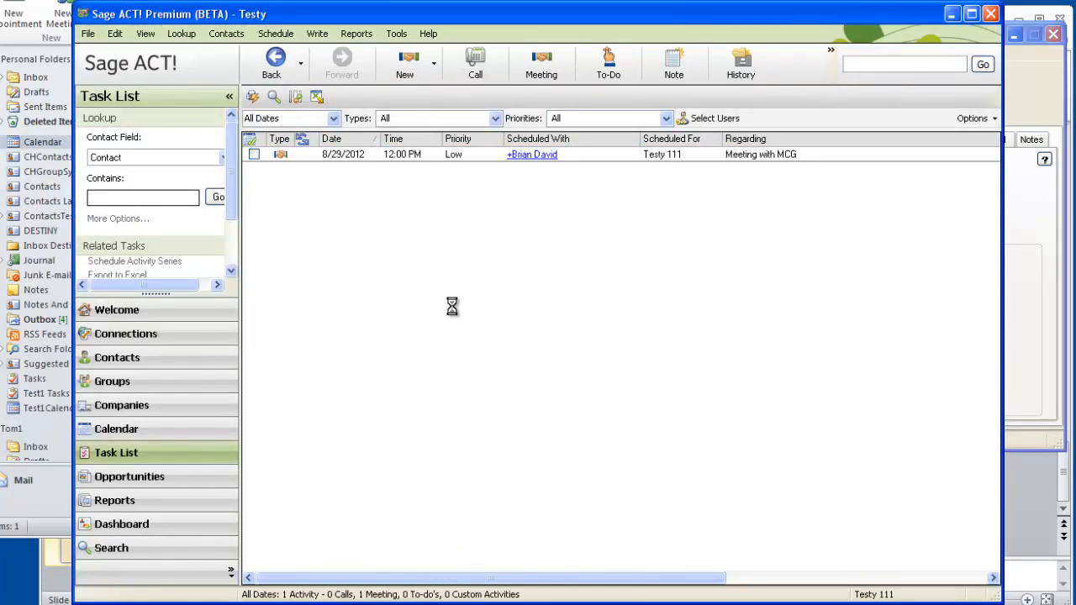
double_click(419, 162)
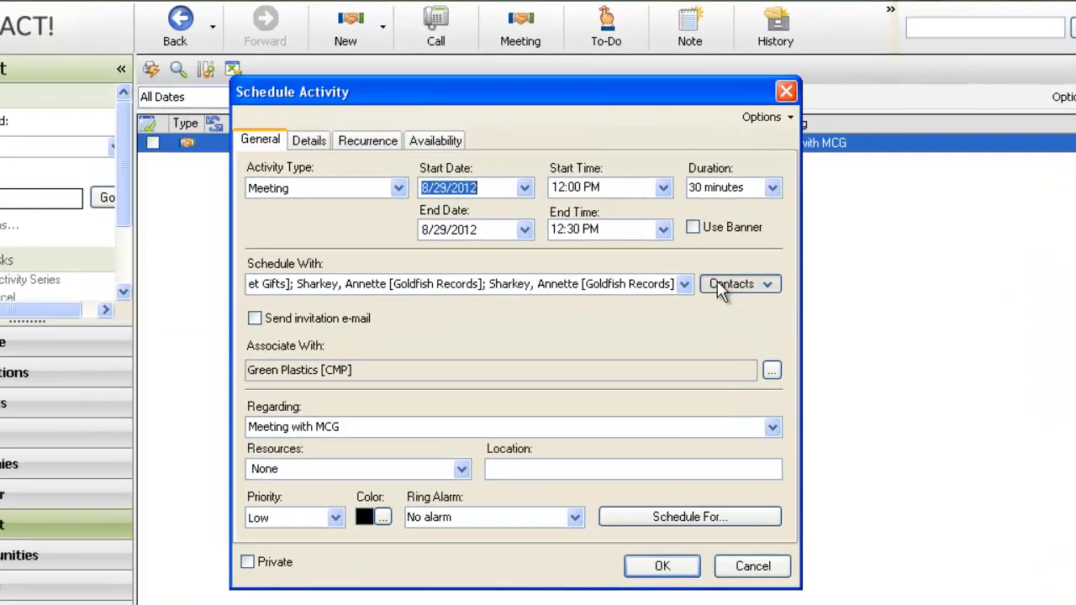
left_click(704, 264)
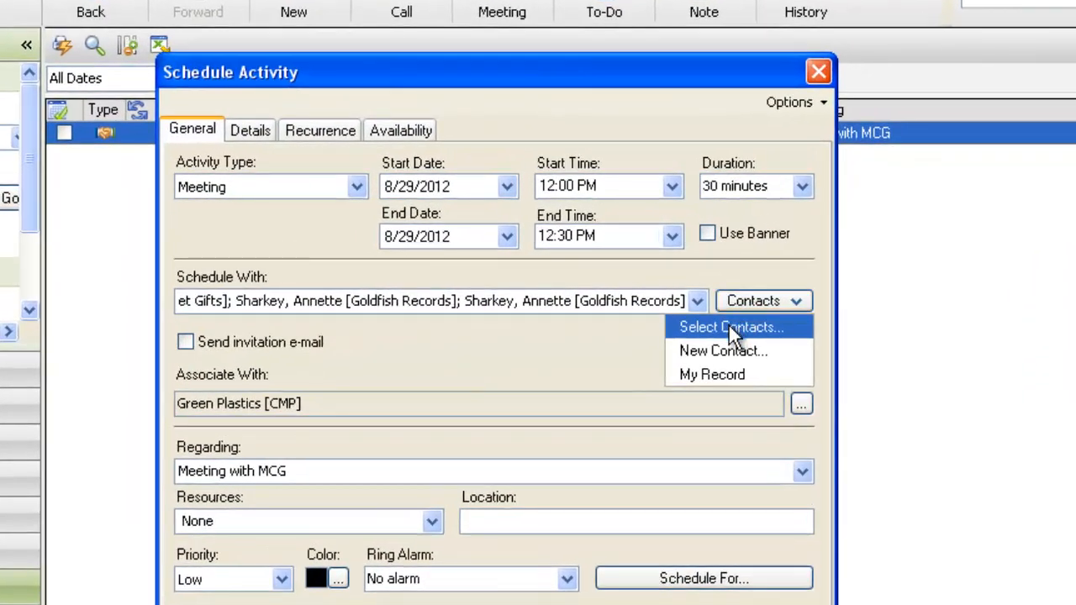
left_click(728, 326)
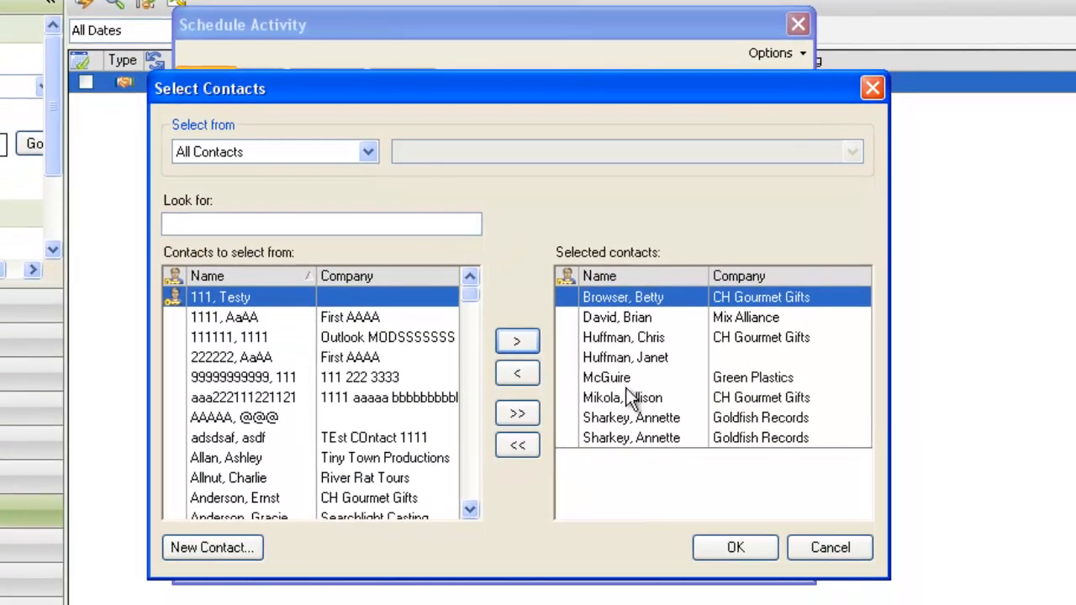
left_click(629, 359)
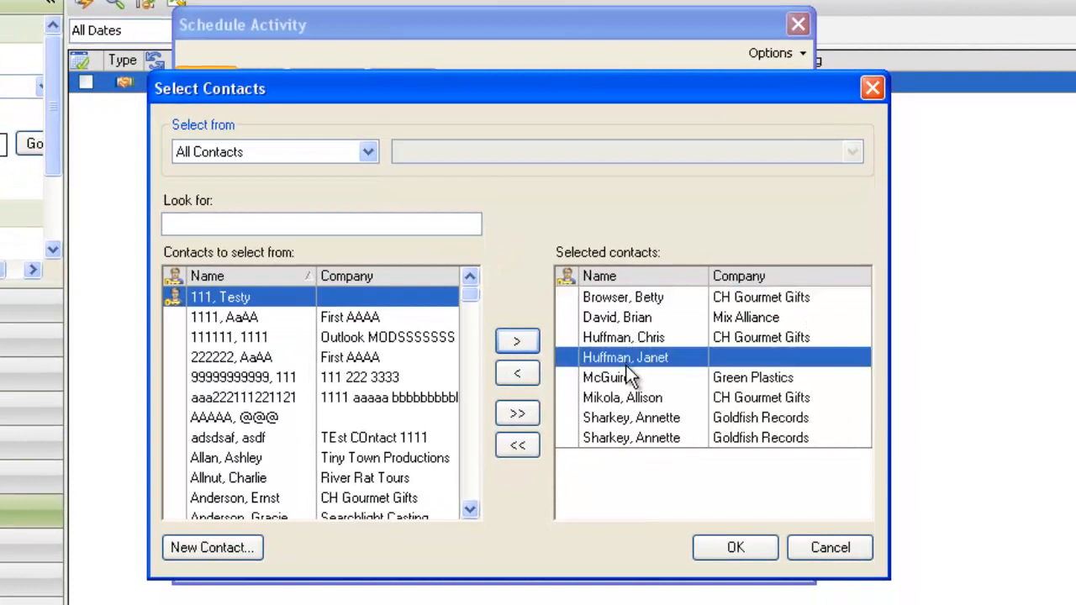
left_click(628, 338)
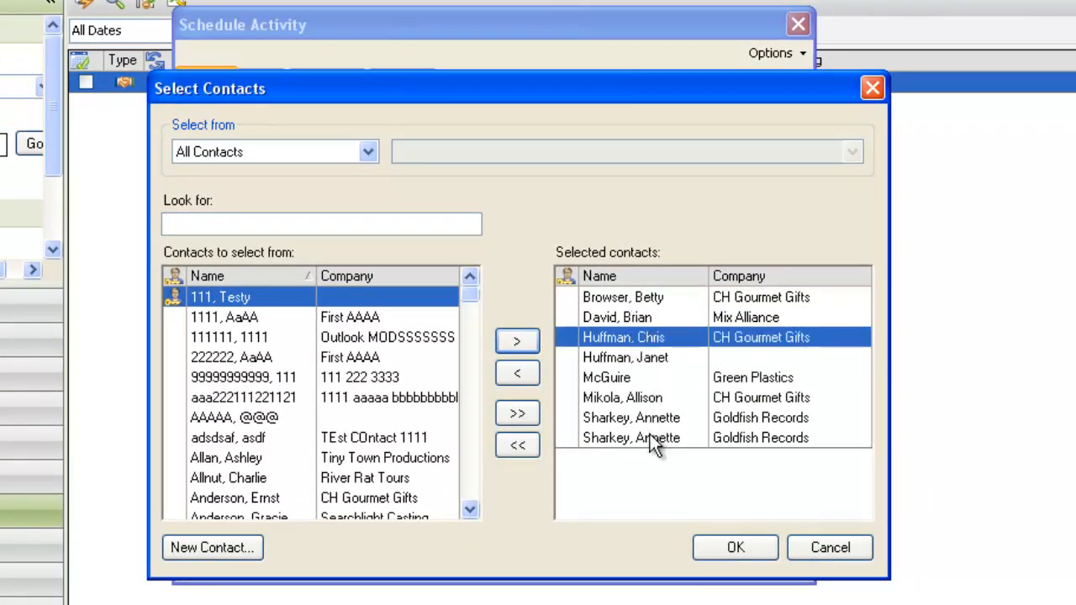
left_click(648, 301)
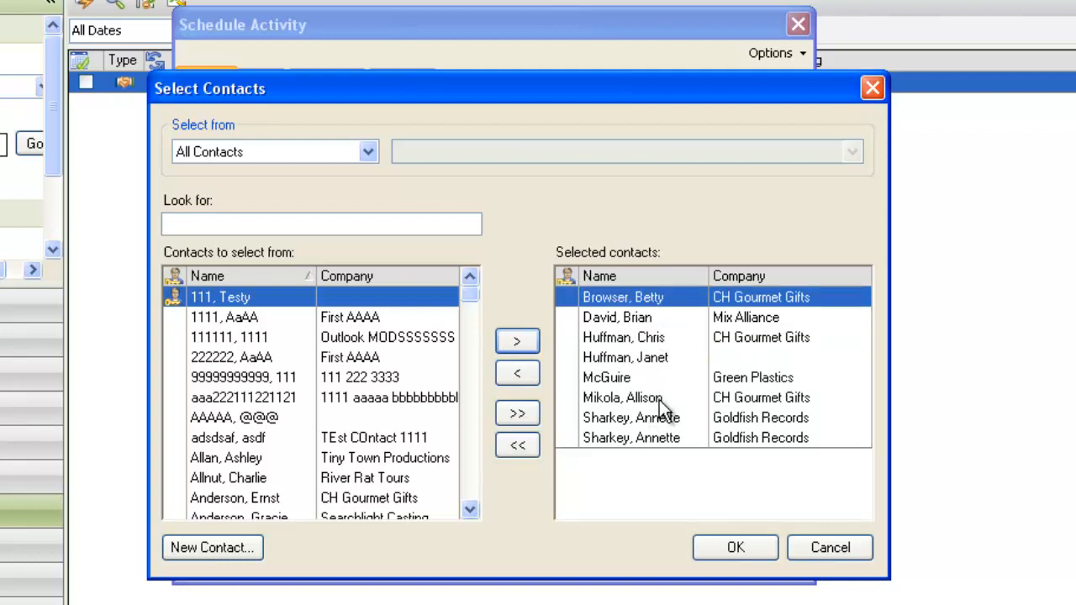
left_click(854, 547)
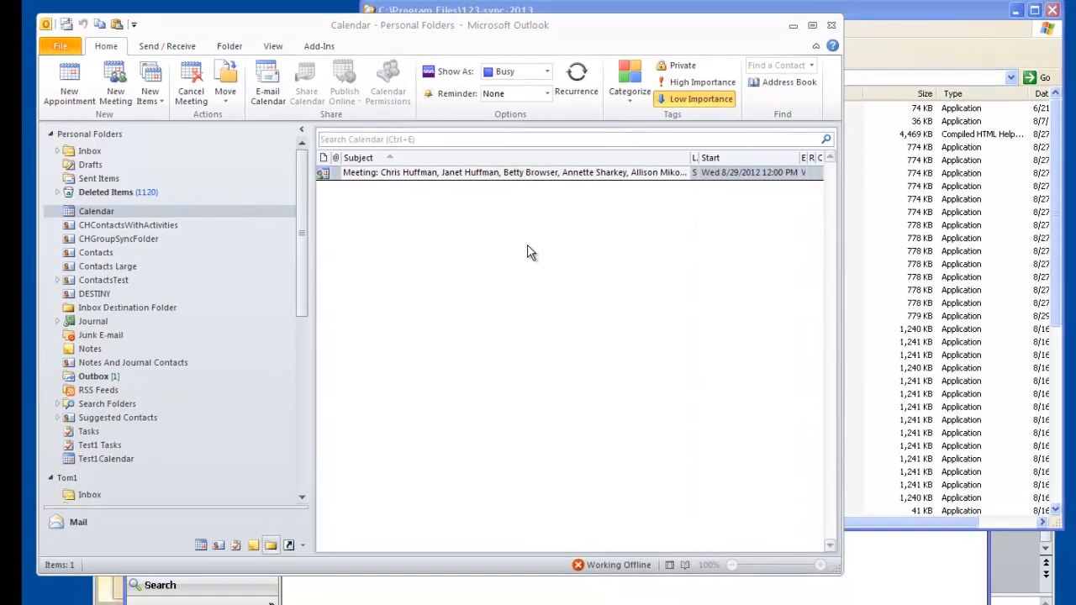
- Switch to the Outlook calendar and create a new appointment with the subject "Appointment Two"
left_click(532, 253)
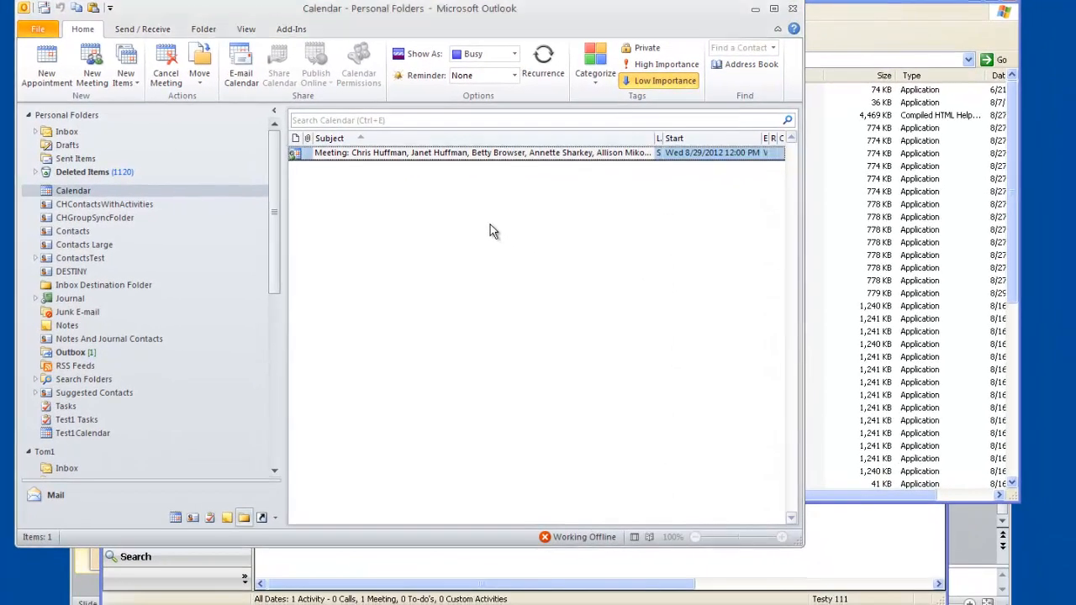
right_click(491, 225)
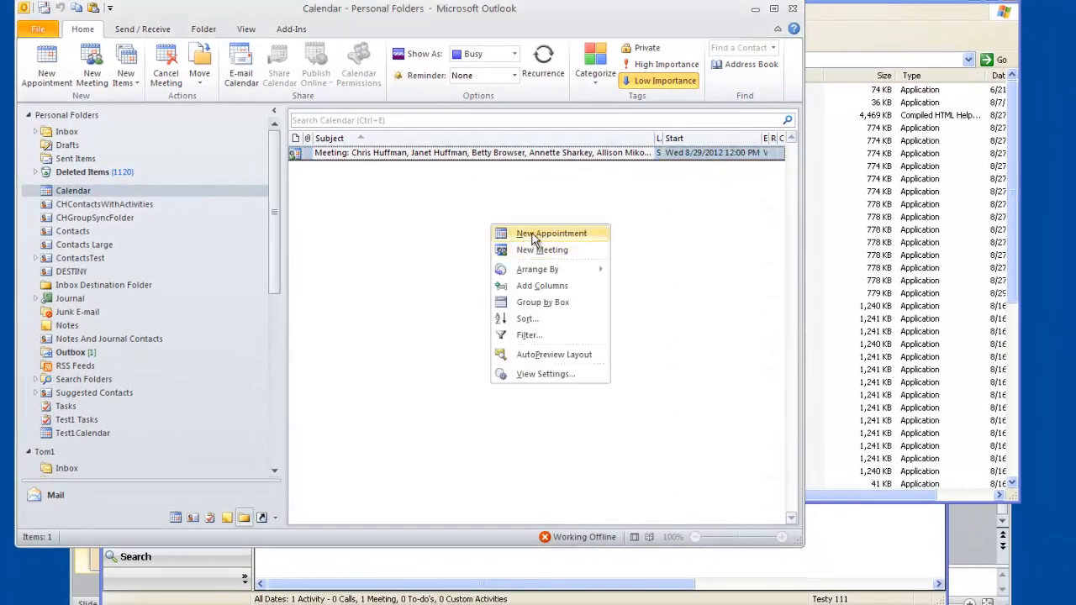
left_click(532, 240)
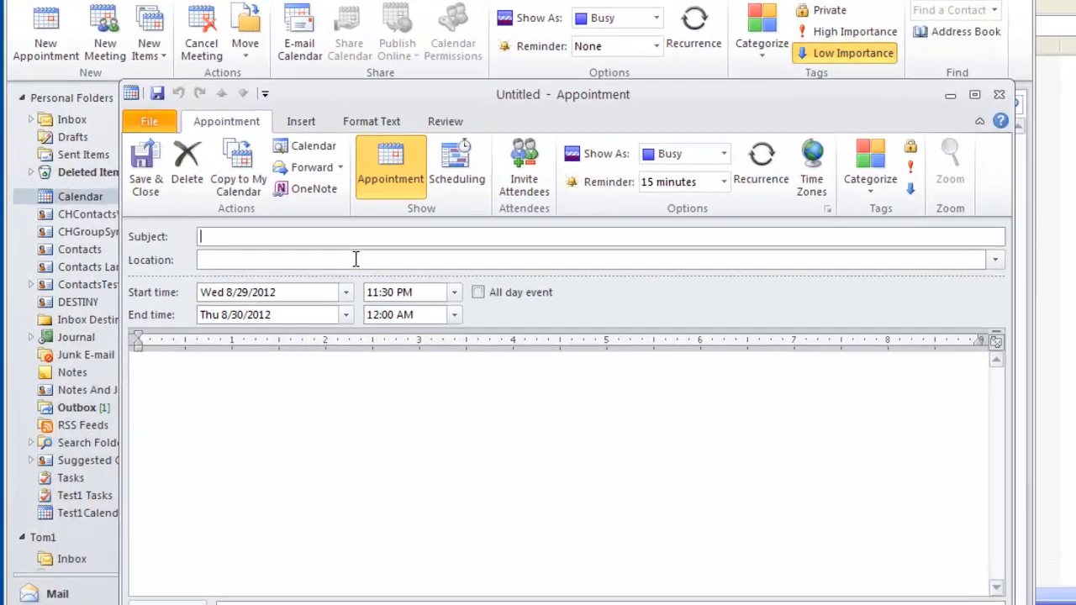
type("Appoint")
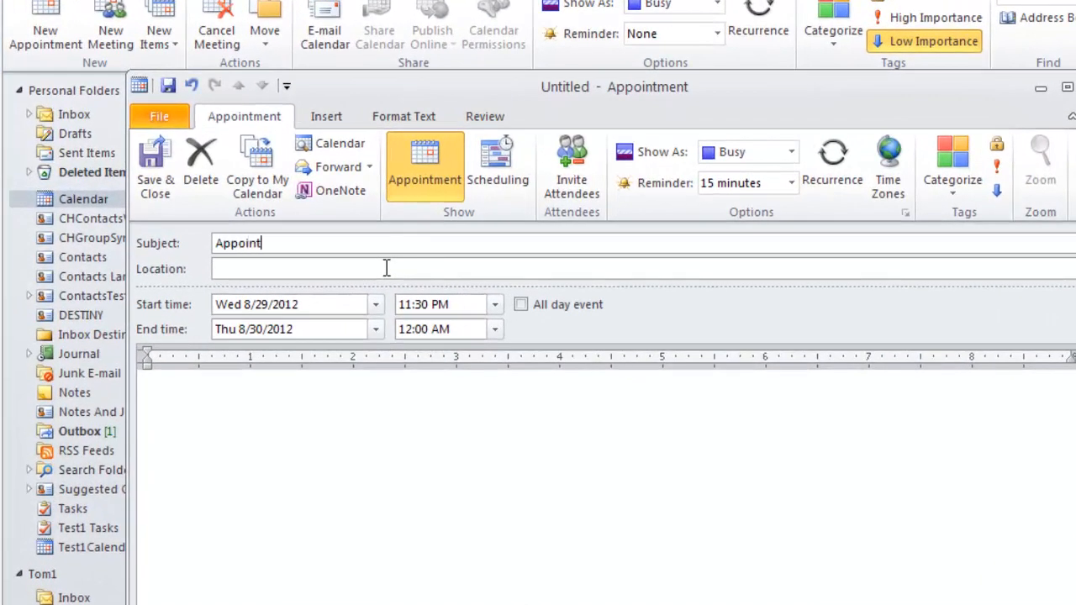
type("ment Two")
- Set the appointment's location to San Francisco, followed by a contact's full name and another contact's e-mail, comma-separated in parentheses
left_click(361, 263)
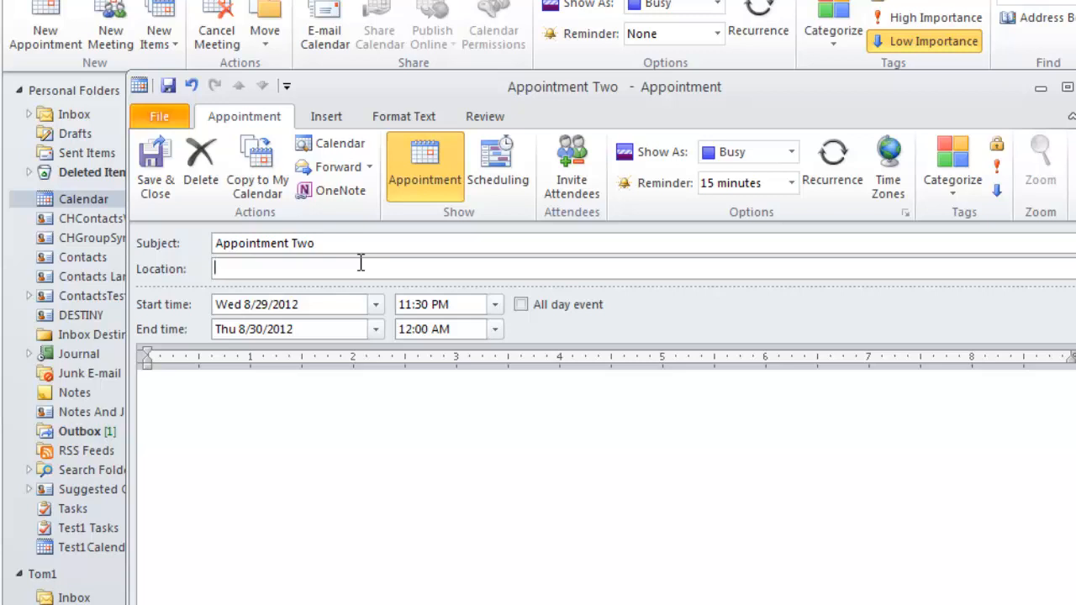
type("San Francisco (Be")
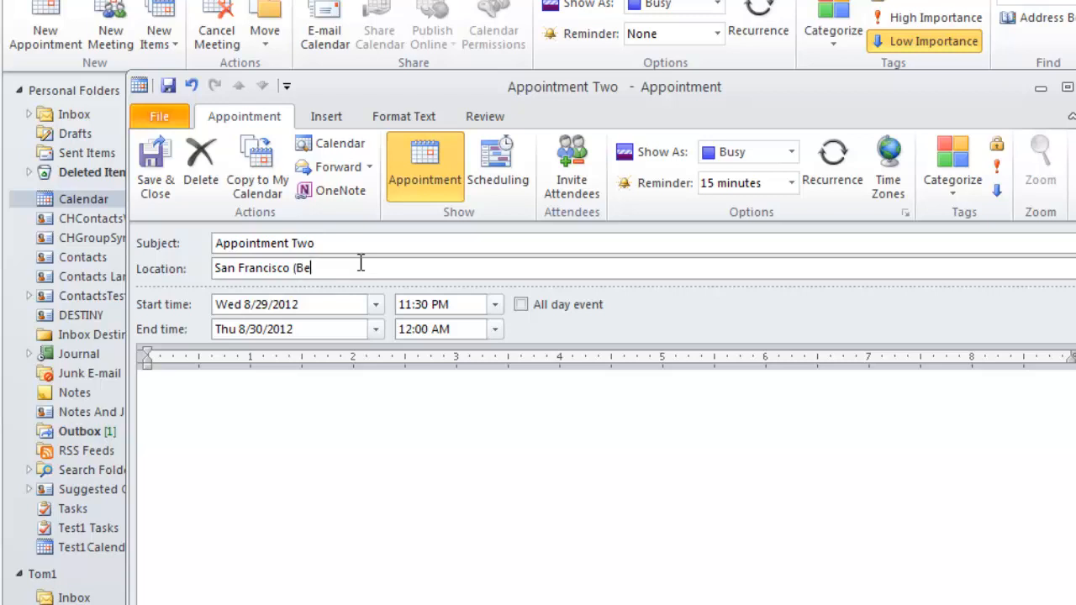
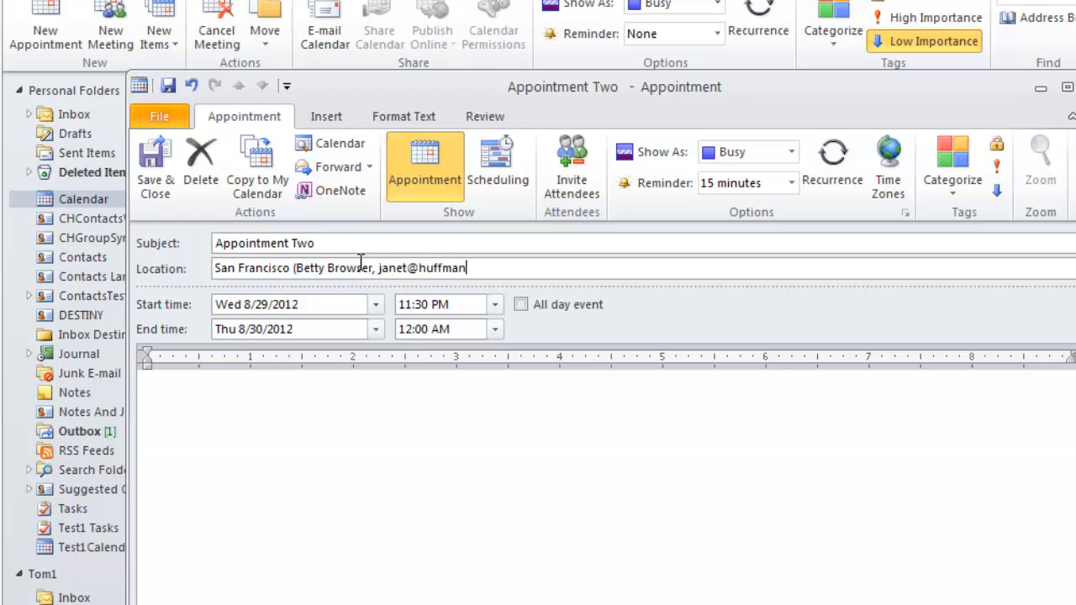
- Save and close the appointment, and dismiss its reminder
left_click(155, 172)
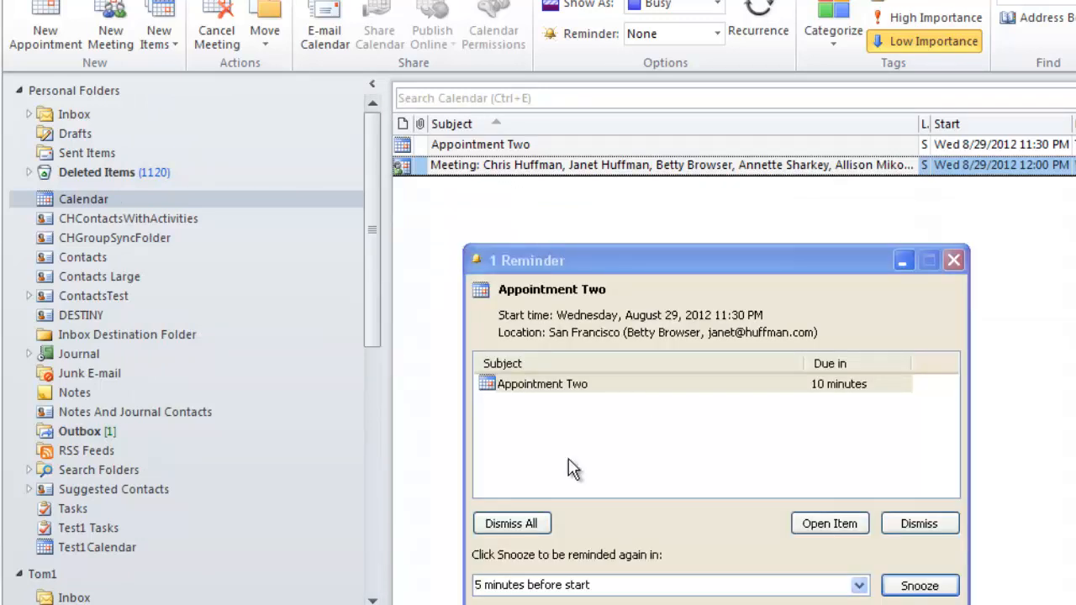
left_click(508, 524)
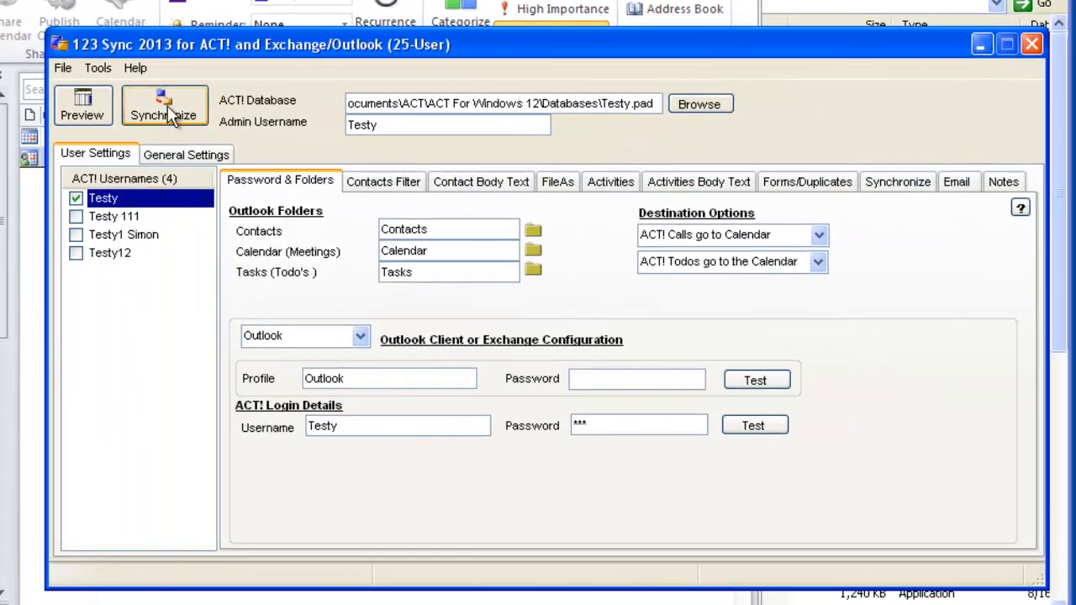
- Synchronize the Testy user in 123 Sync, accept adding "Appointment Two" to ACT!, and close the synchronization windows
left_click(168, 115)
left_click(467, 421)
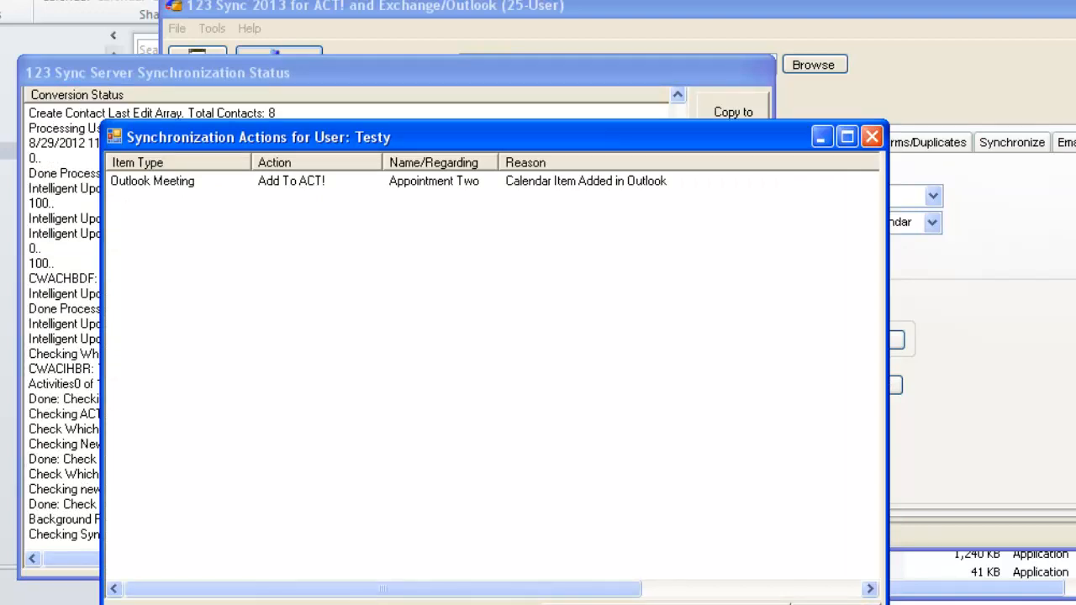
left_click(431, 438)
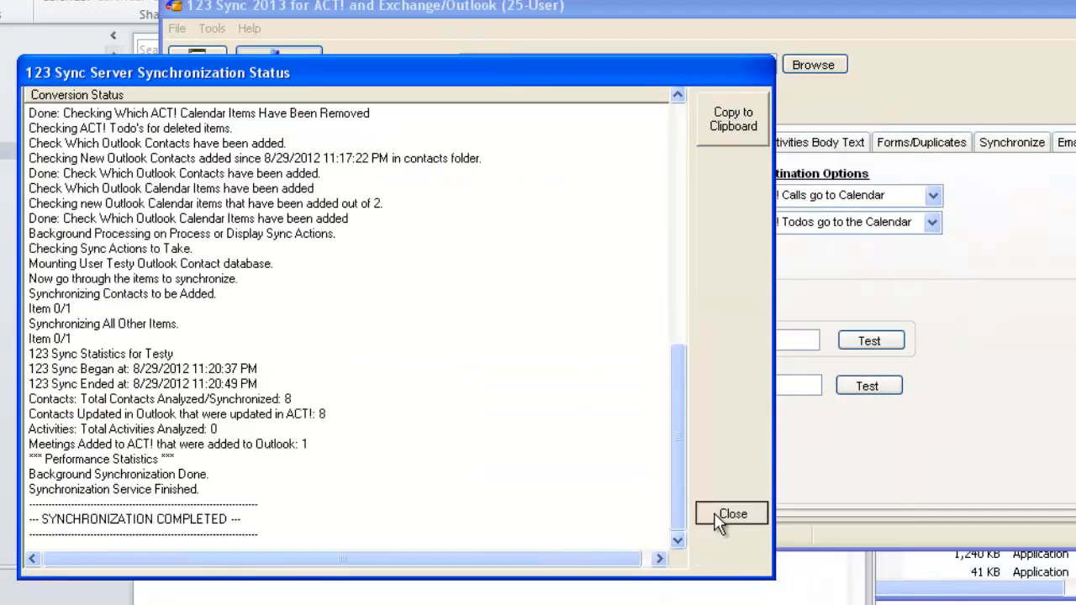
left_click(728, 515)
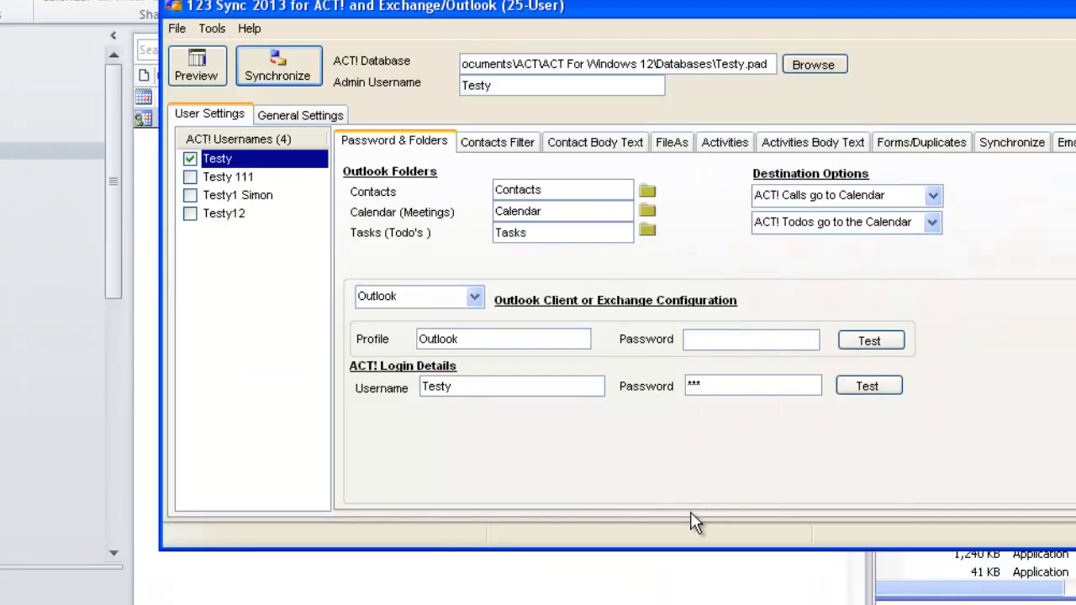
- Switch to Sage ACT!, open the "Appointment Two" activity, examine its scheduled contacts, and close it without changes
left_click(361, 603)
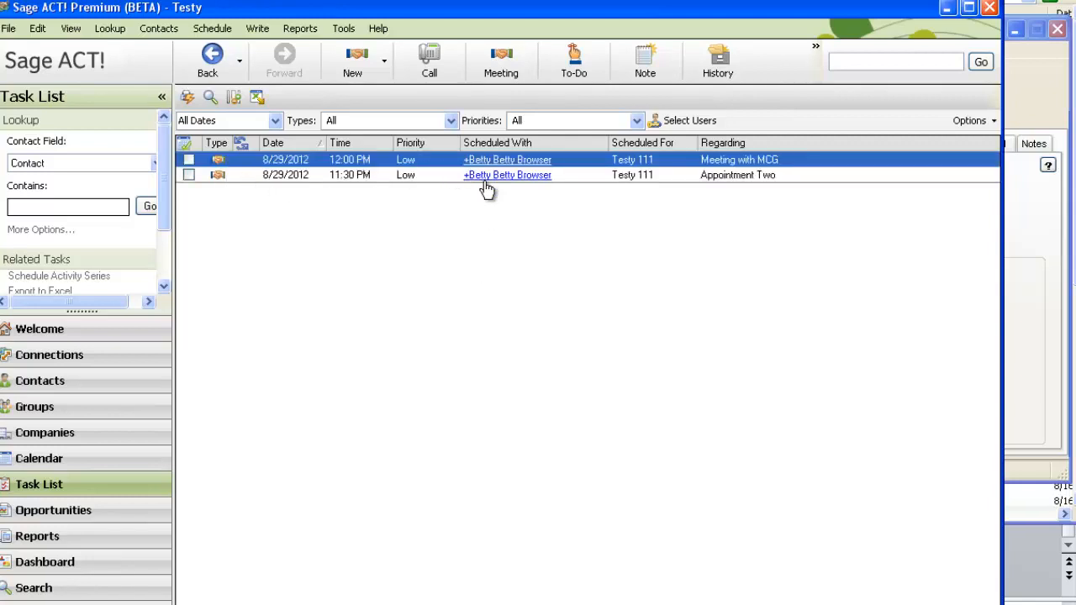
double_click(428, 175)
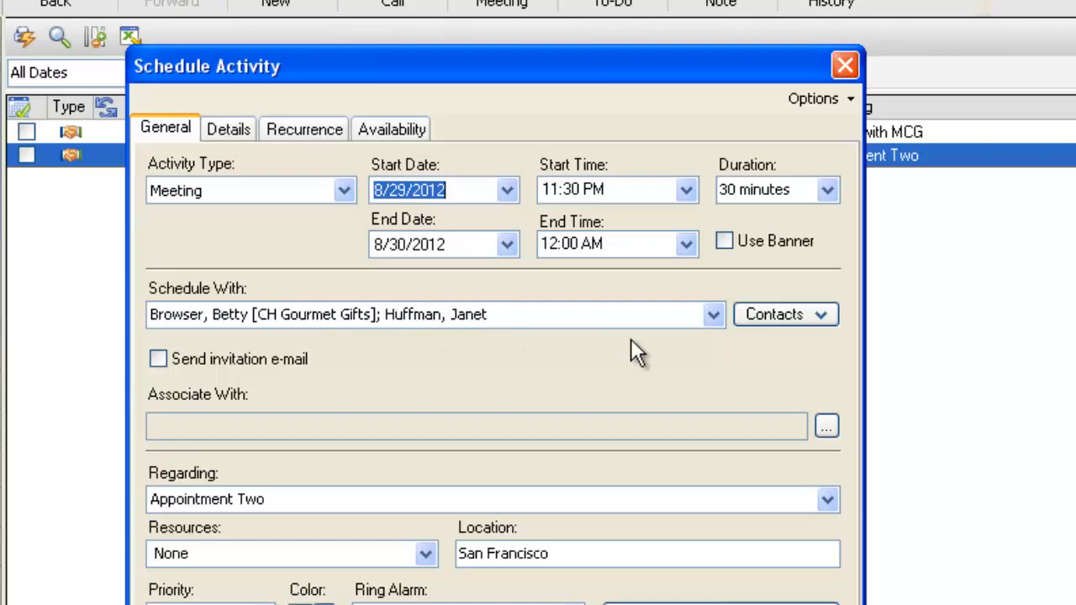
left_click(775, 322)
left_click(769, 347)
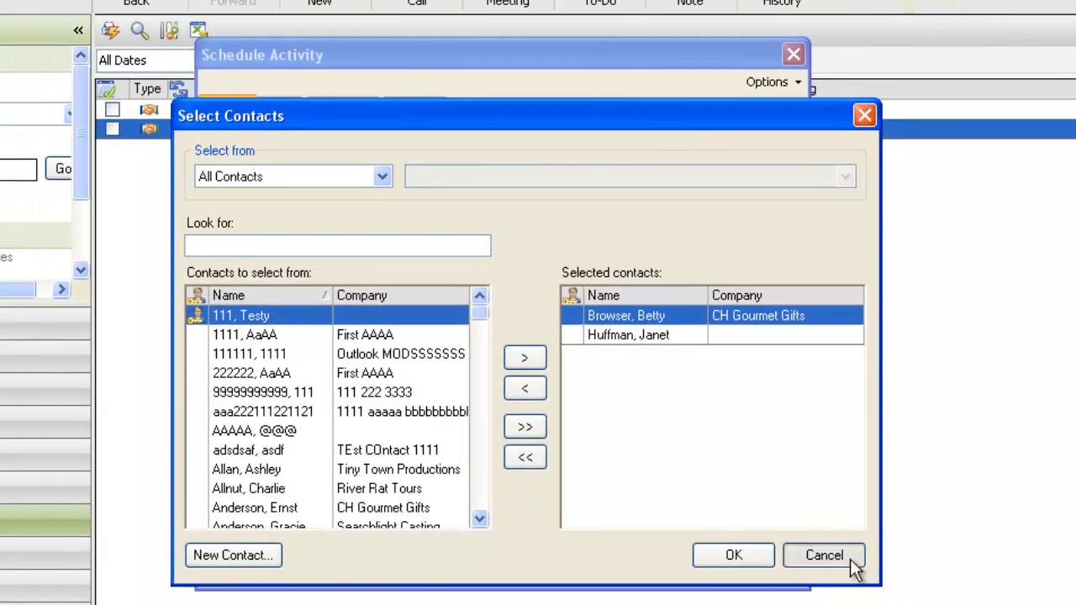
left_click(845, 562)
left_click(778, 565)
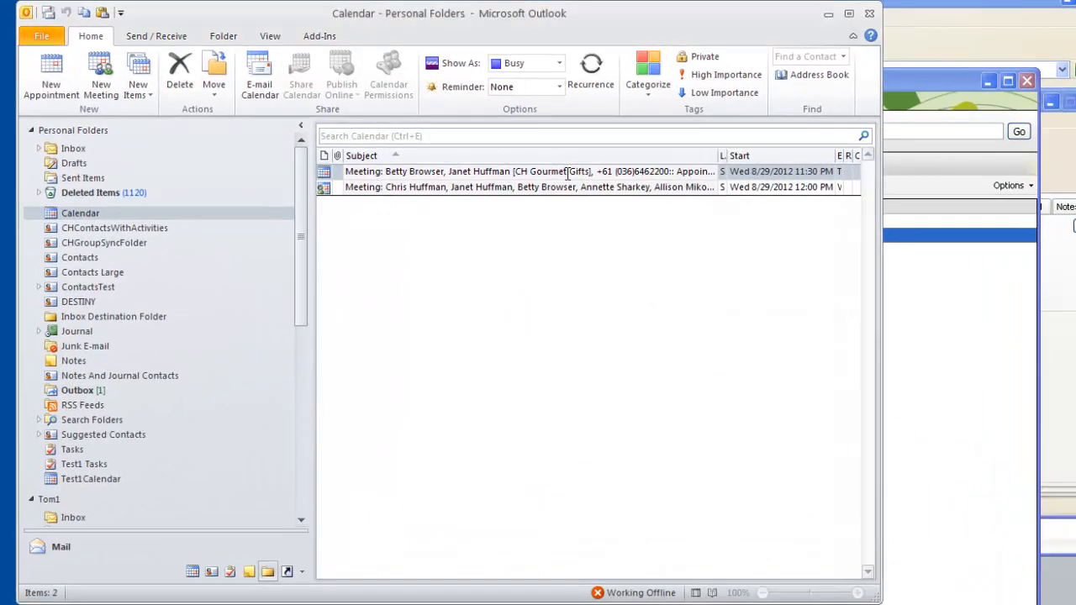
- Open the synchronized "Appointment Two" item in the Outlook calendar and examine its subject prefix, original subject text and location
left_click(526, 134)
left_click(512, 172)
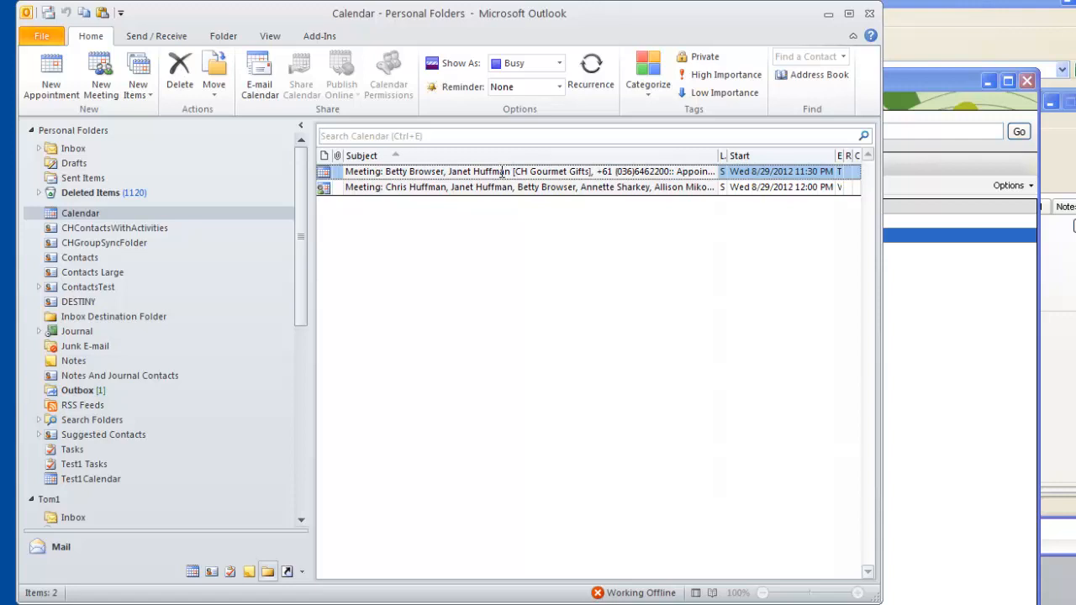
double_click(503, 171)
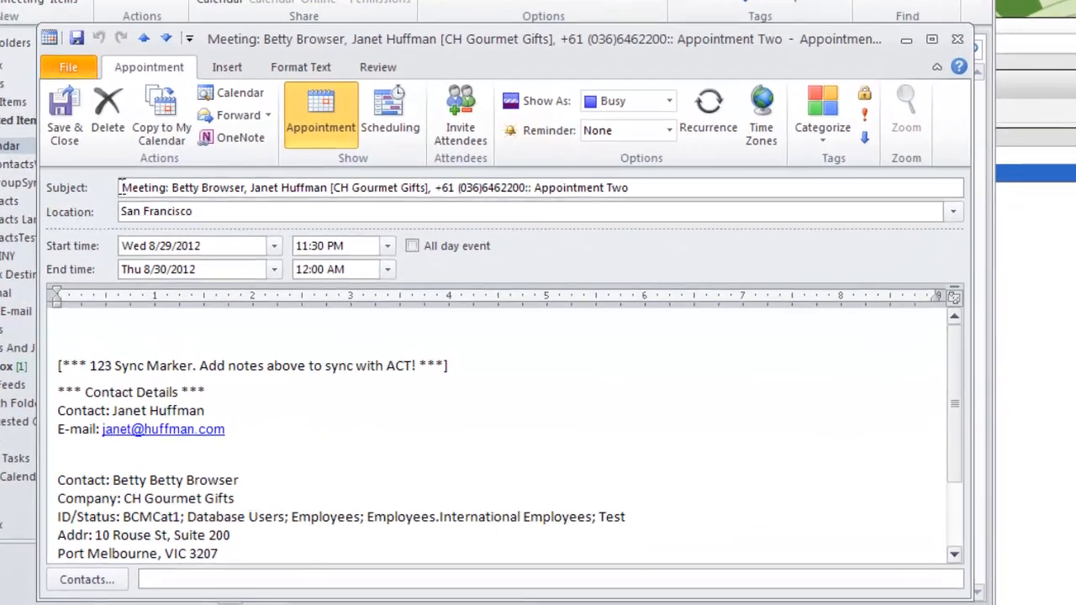
left_click_drag(120, 186, 535, 194)
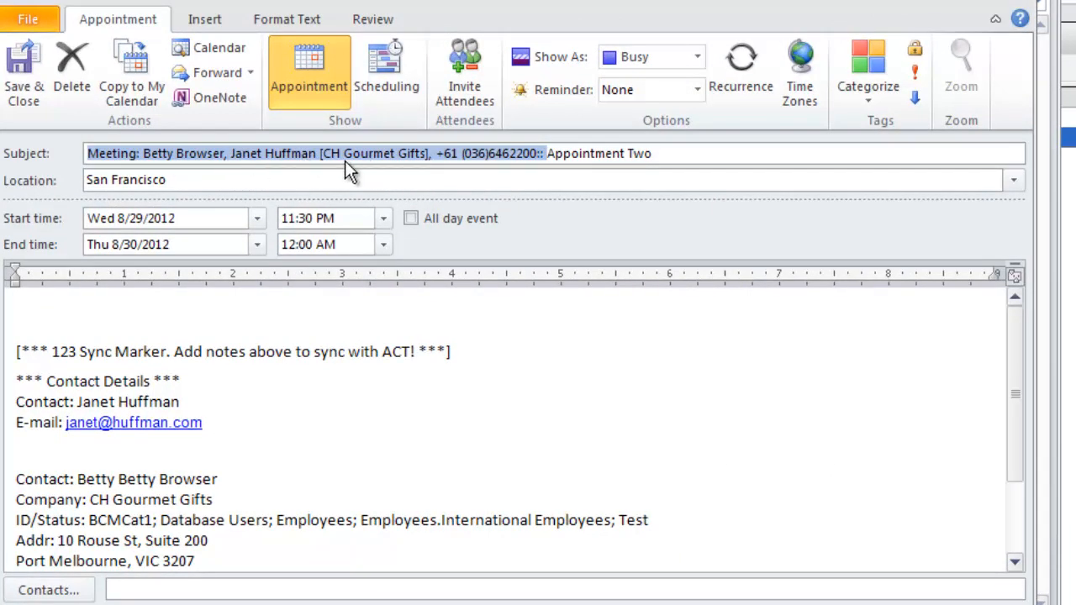
left_click(550, 153)
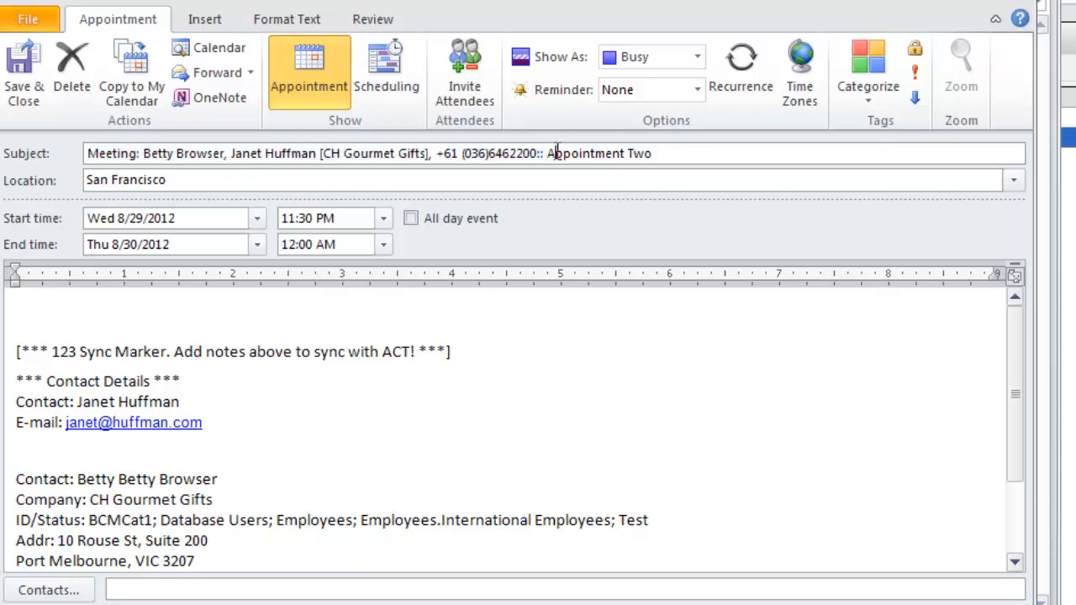
left_click_drag(553, 153, 654, 152)
left_click(669, 153)
triple_click(261, 179)
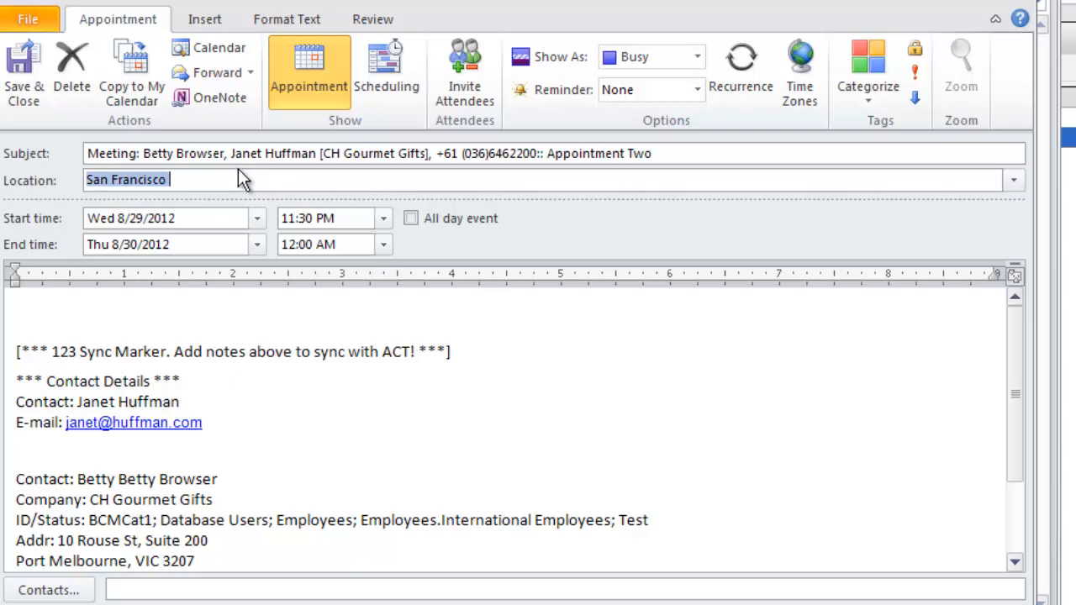
left_click(190, 180)
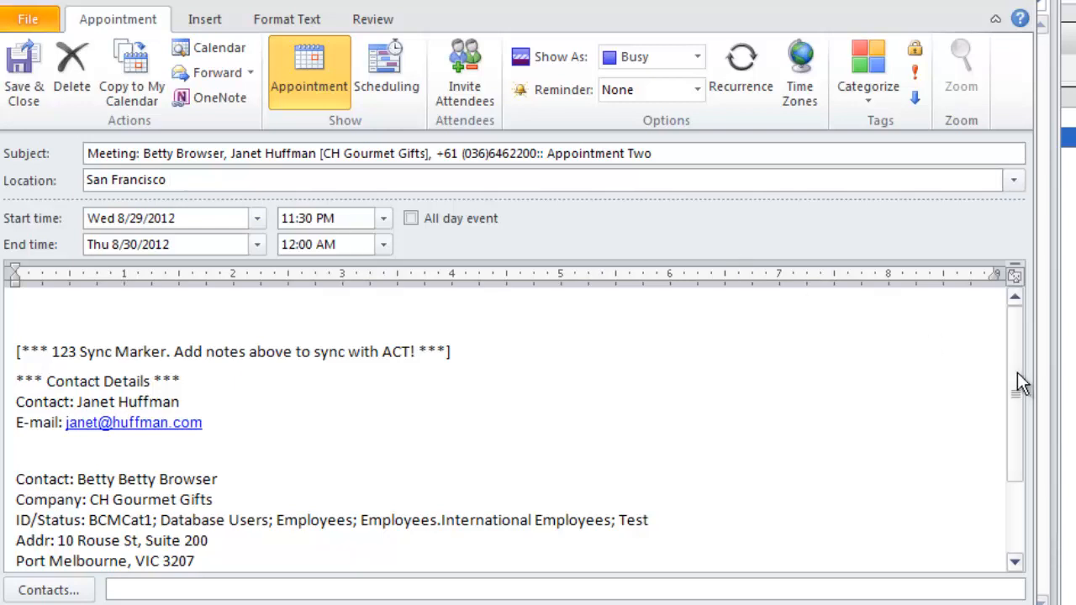
- Examine the contact details below the 123 Sync marker in the appointment's notes, closing and reopening the appointment once
mouse_move(1017, 374)
left_mouse_down()
mouse_move(1024, 463)
mouse_move(1014, 344)
left_mouse_up()
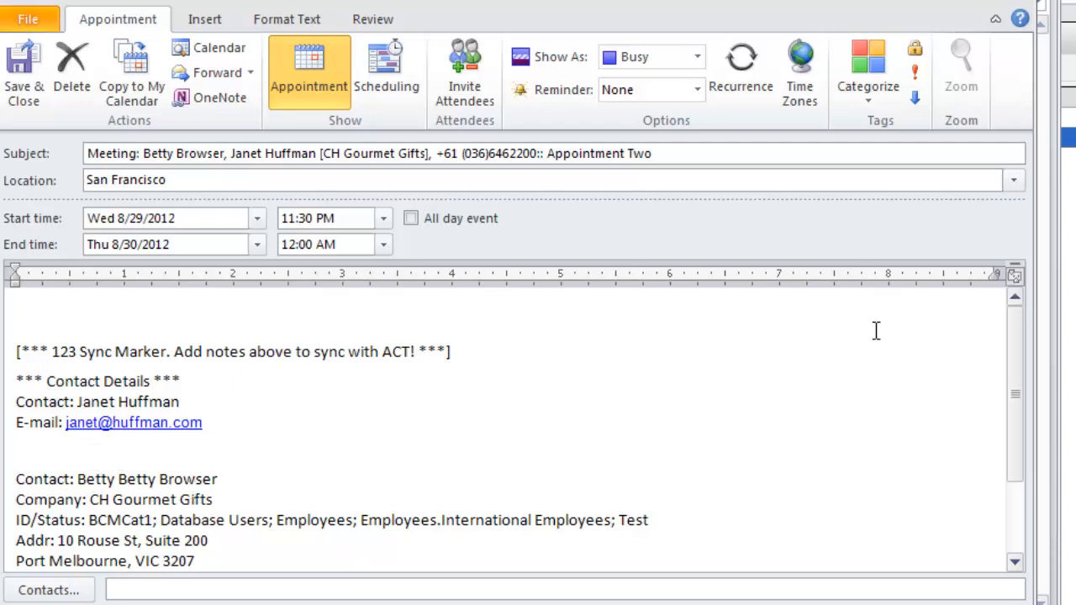
scroll(1019, 387, "down", 1)
scroll(1019, 394, "down", 1)
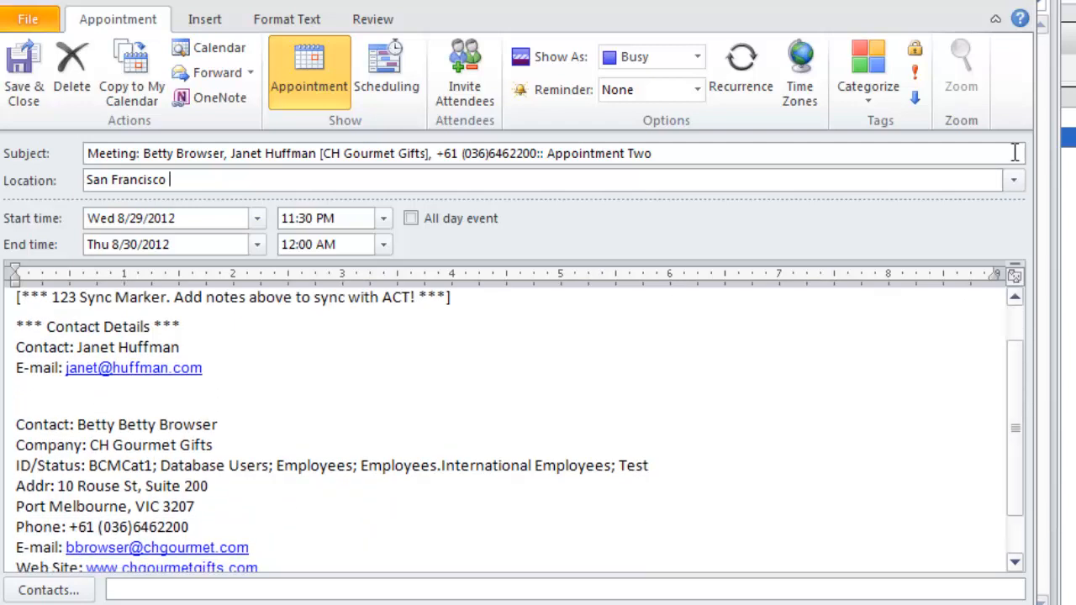
left_click(1036, 7)
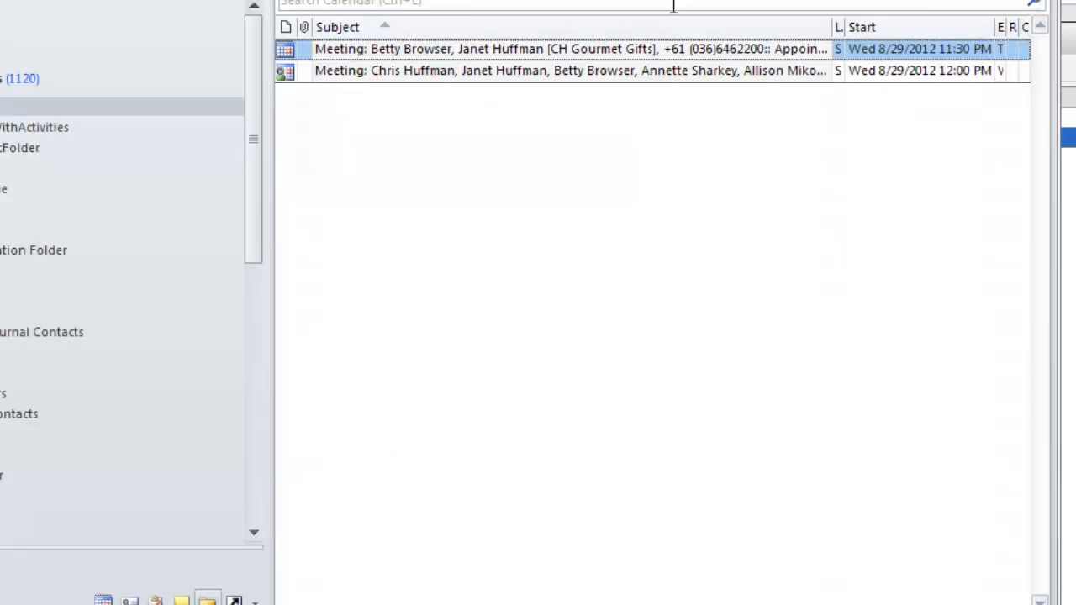
double_click(670, 50)
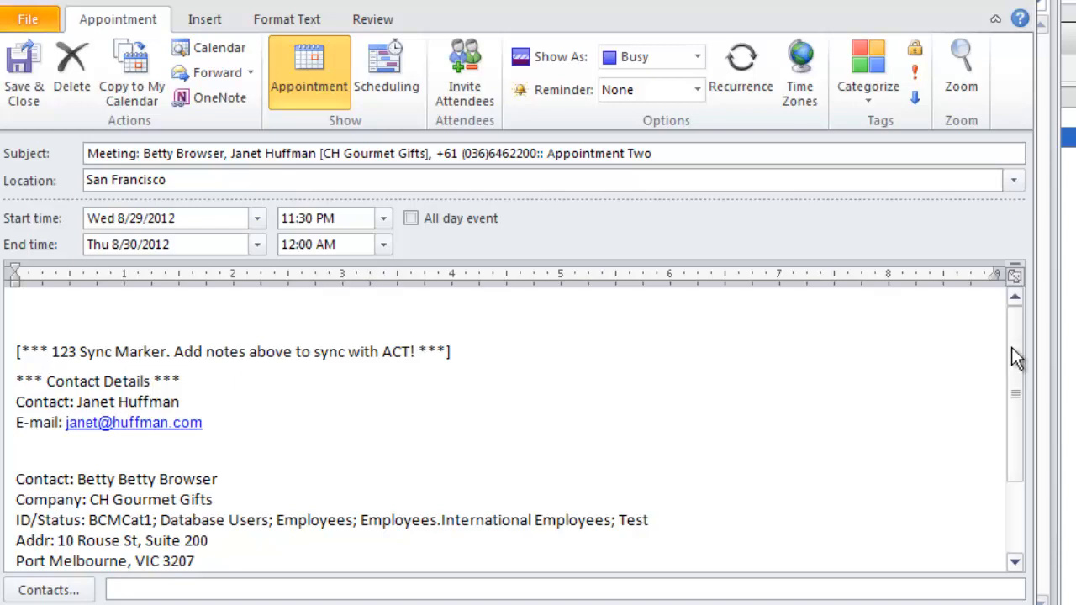
left_click_drag(1011, 348, 999, 408)
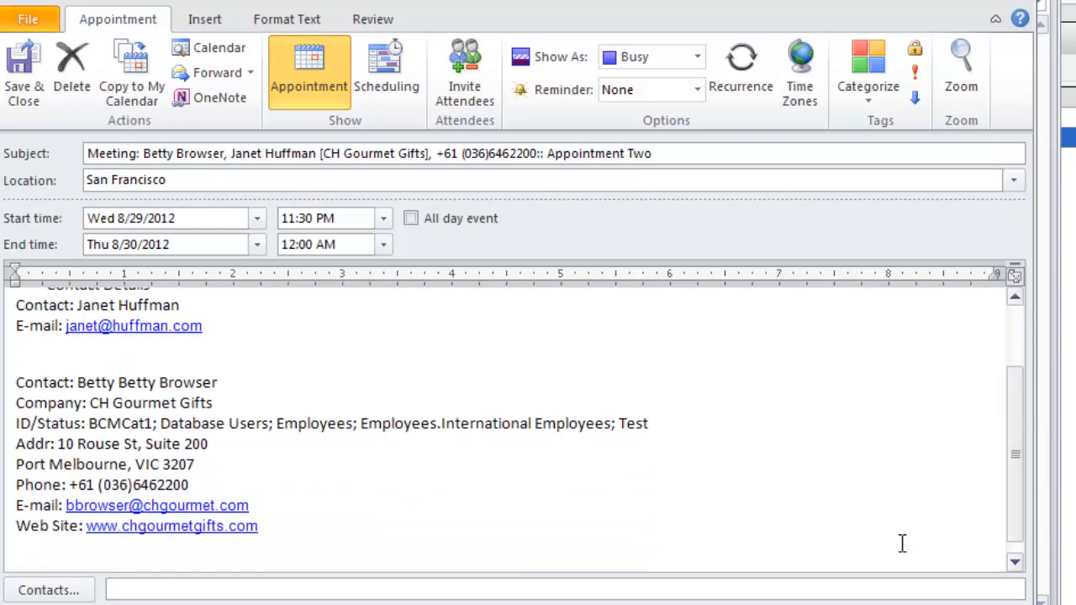